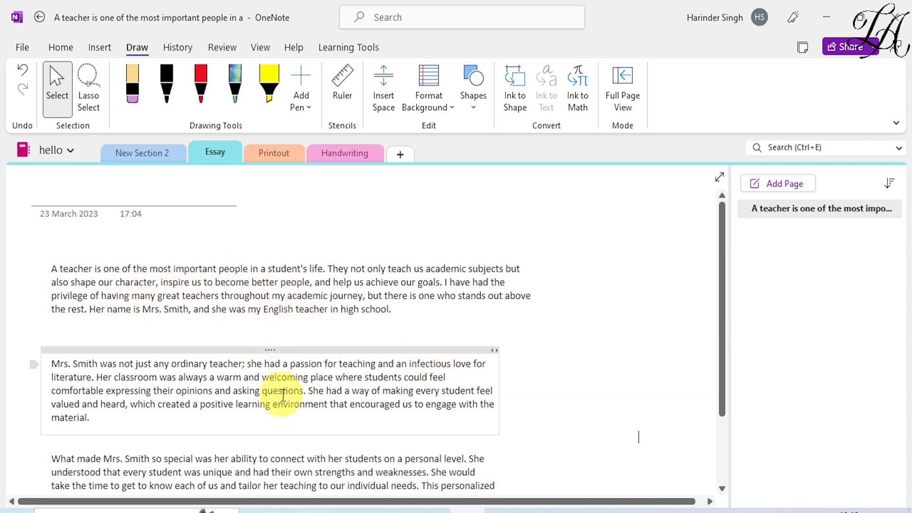
Step: Enclose the essay's whole first paragraph in a one-cell table
scroll(284, 395, "down", 2)
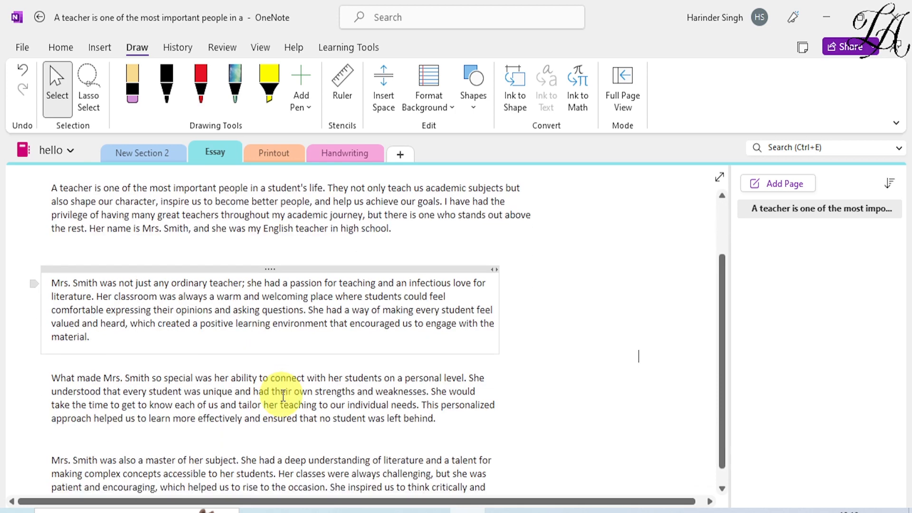
scroll(325, 425, "down", 2)
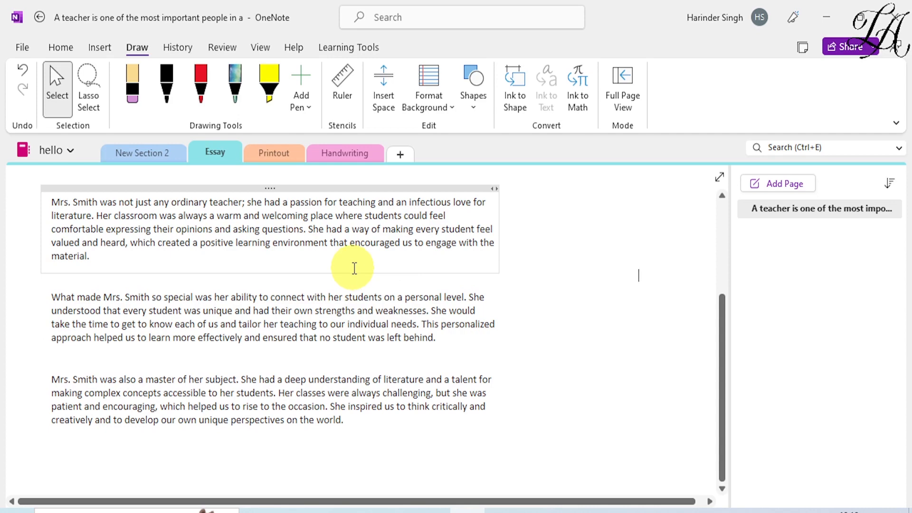
scroll(354, 268, "up", 4)
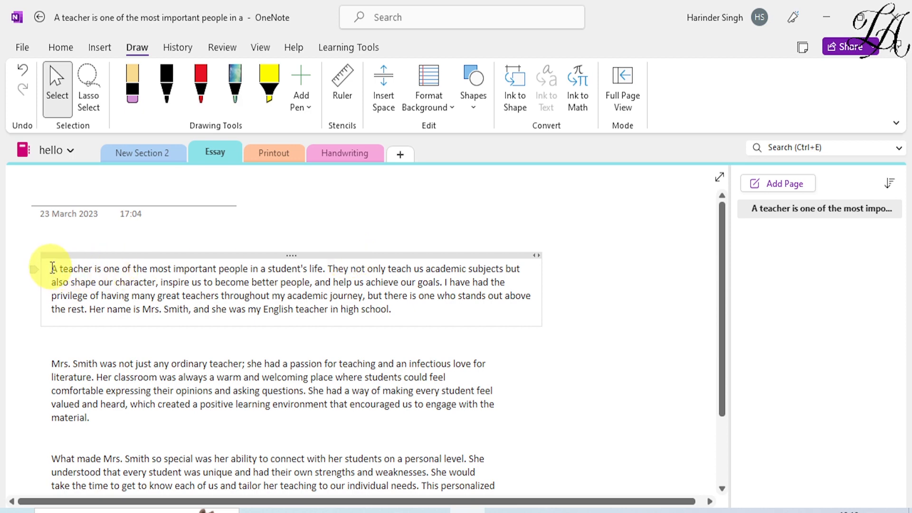
left_click_drag(53, 269, 408, 302)
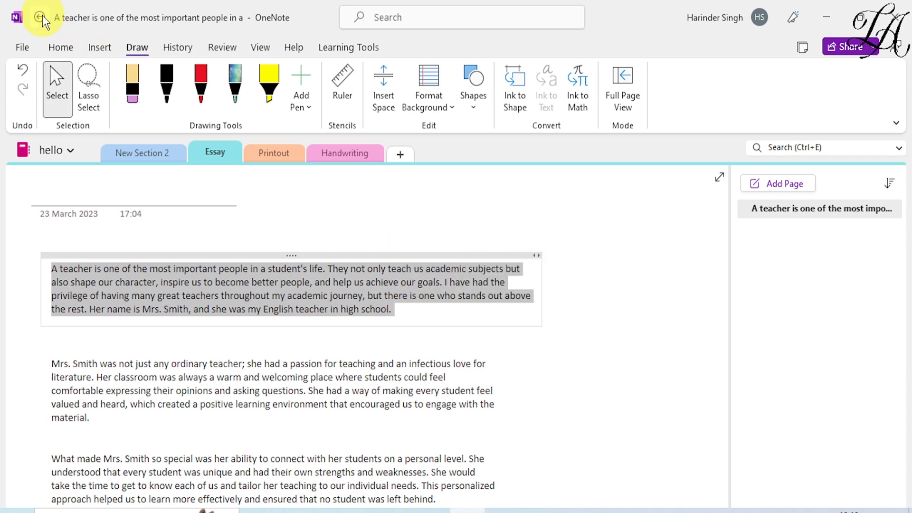
left_click(95, 47)
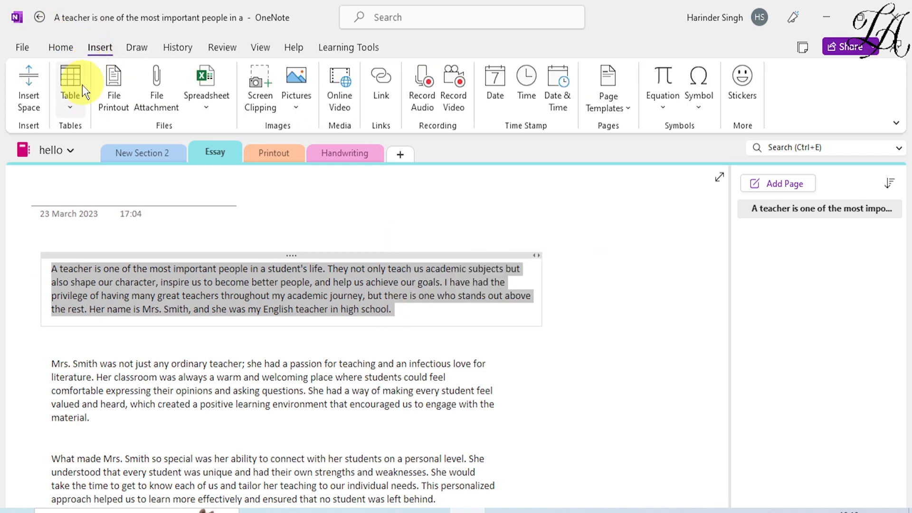
left_click(72, 107)
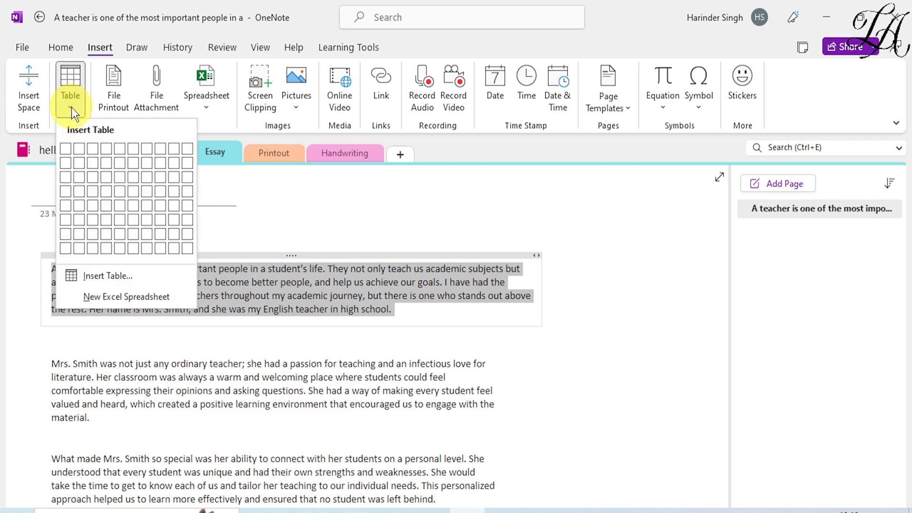
left_click(65, 148)
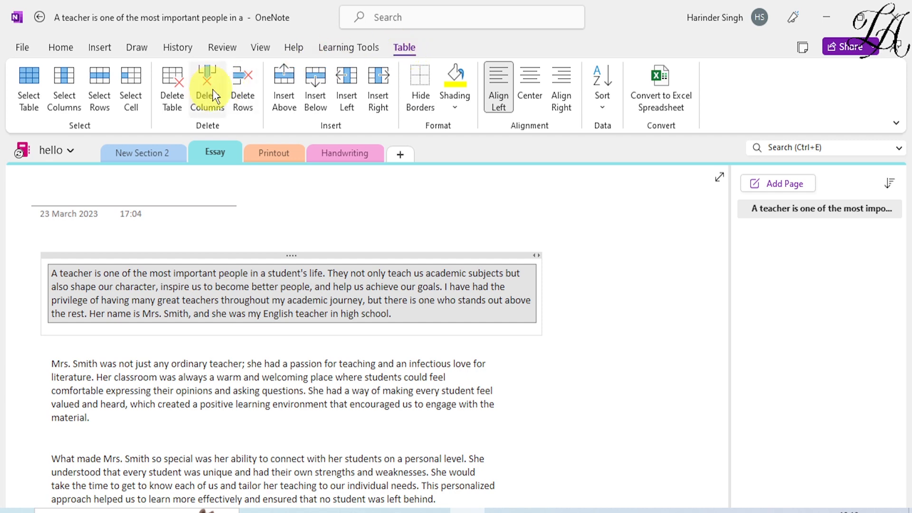
Step: Shade the first paragraph's table cell light gold and deselect it
left_click(455, 108)
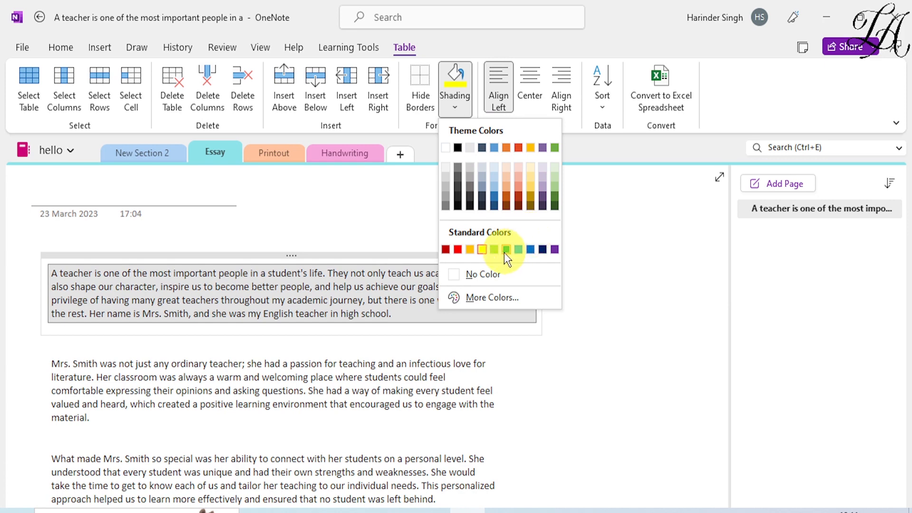
left_click(530, 189)
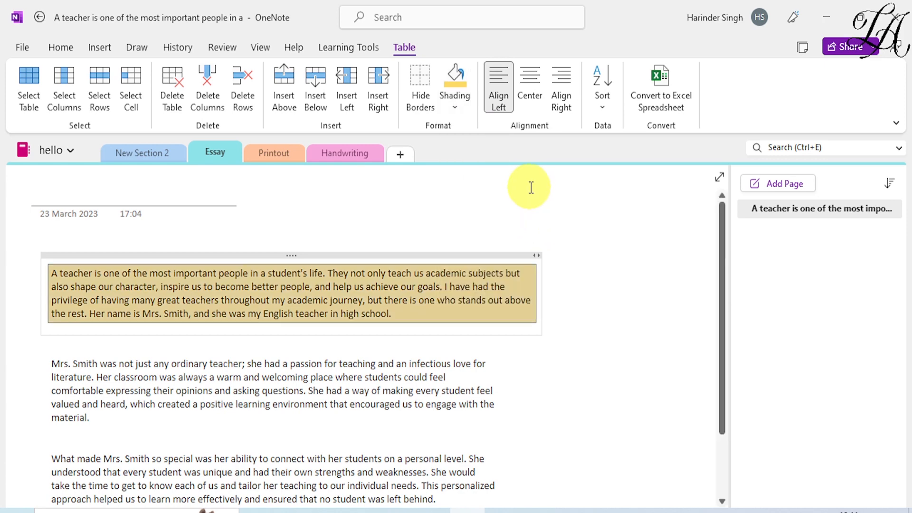
left_click(602, 240)
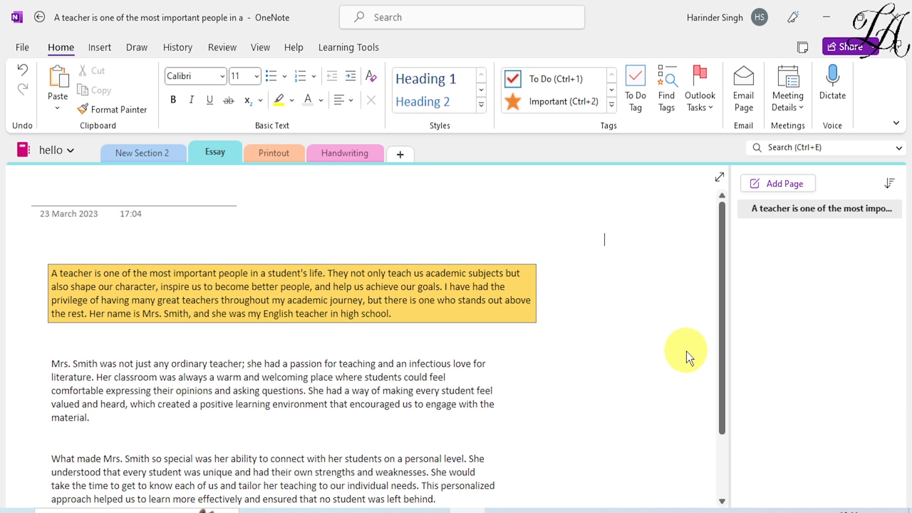
Step: Enclose the essay's whole second paragraph in a one-cell table
scroll(269, 392, "down", 1)
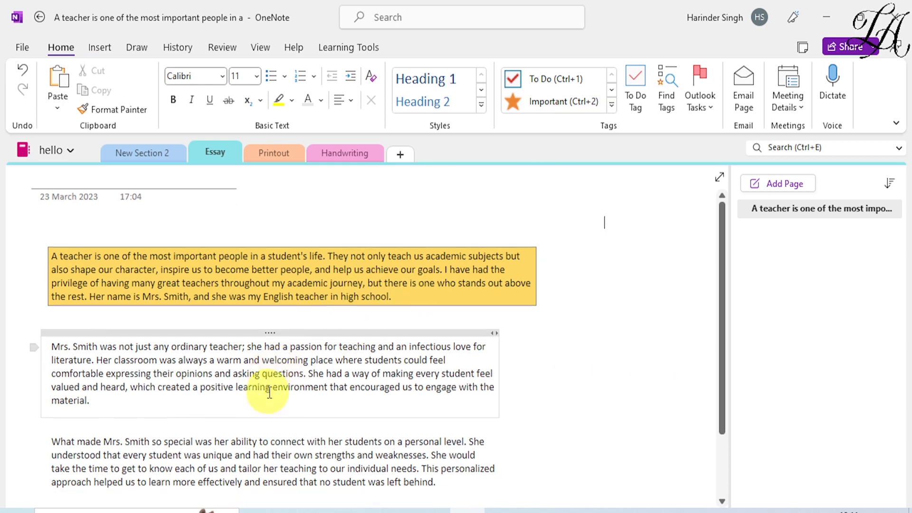
scroll(269, 392, "down", 3)
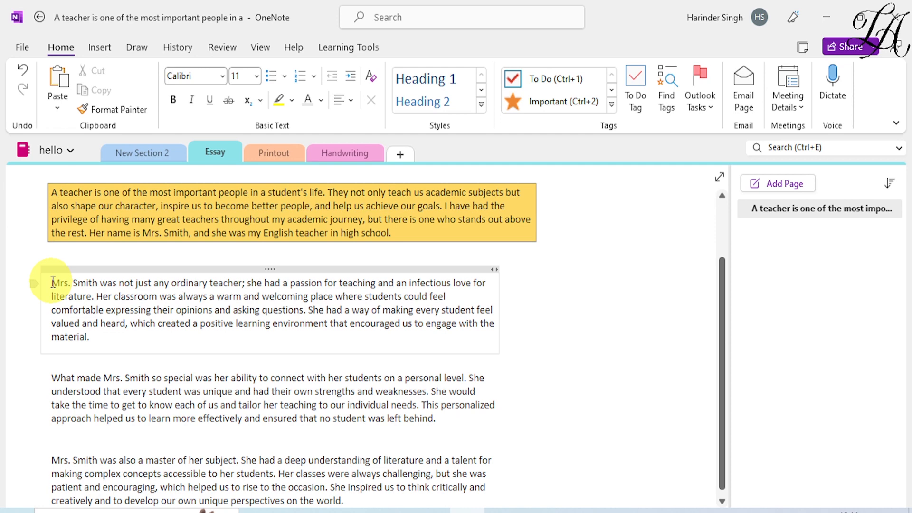
left_click_drag(53, 283, 121, 346)
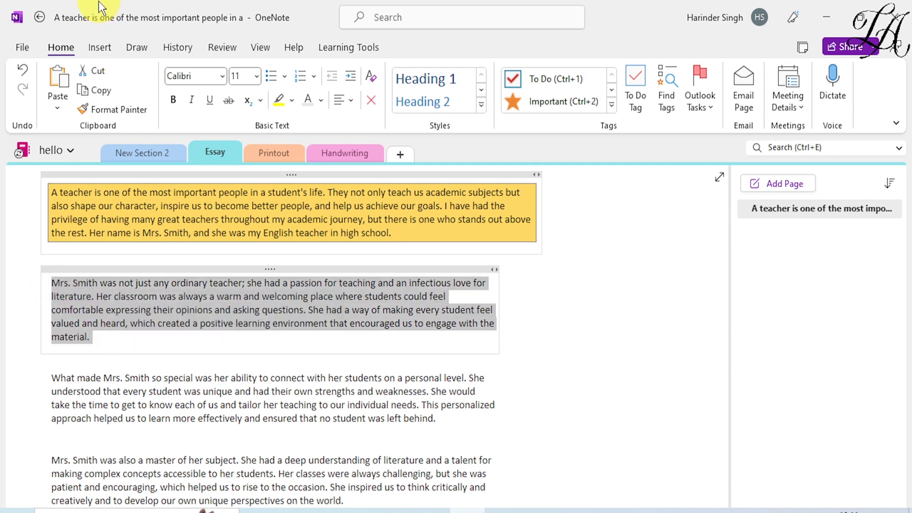
left_click(92, 48)
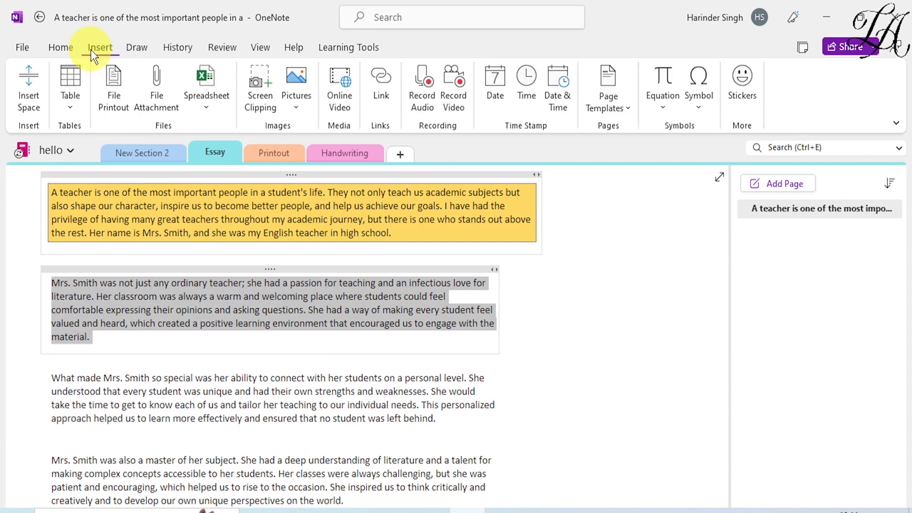
left_click(70, 79)
left_click(65, 147)
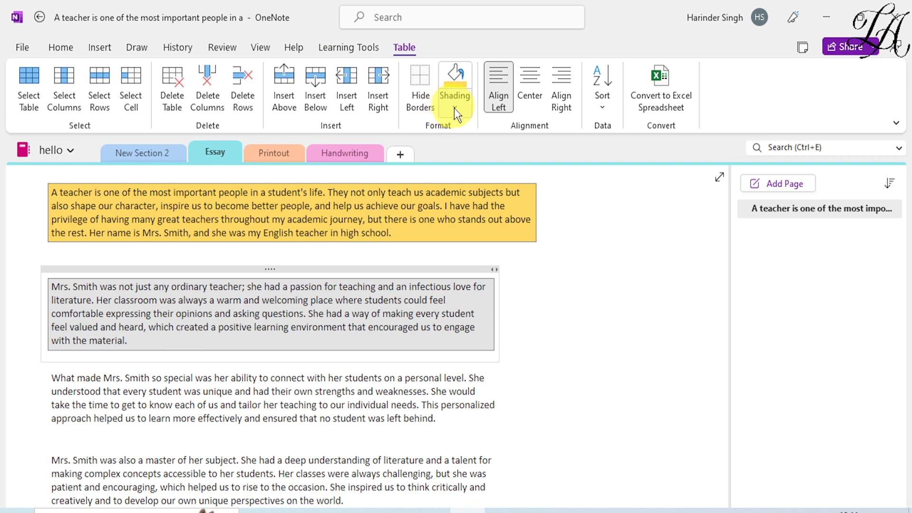
Step: Shade the second paragraph's table cell light orange, leaving the insertion point in the blank area beside it
left_click(458, 109)
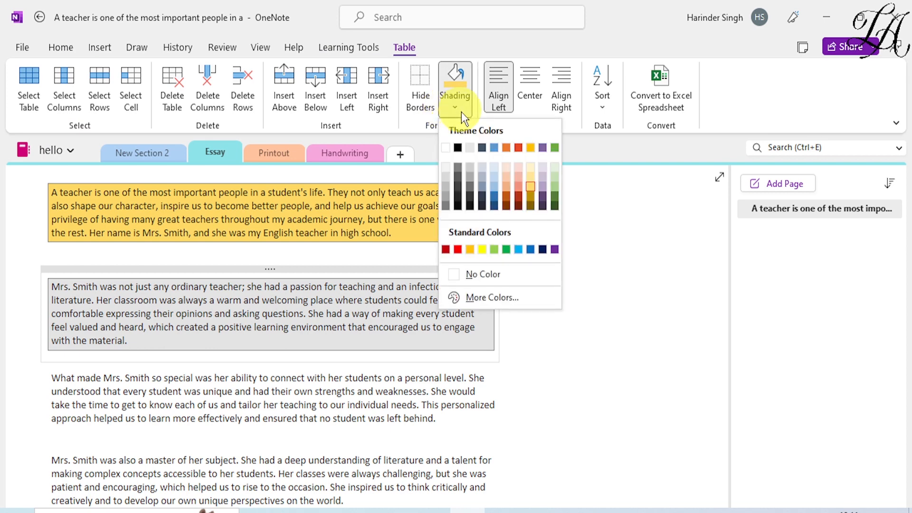
left_click(507, 178)
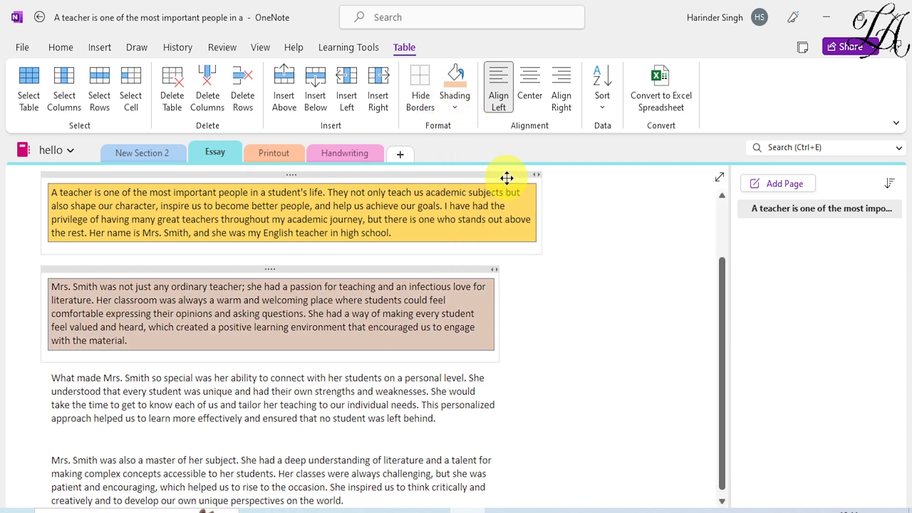
left_click(570, 337)
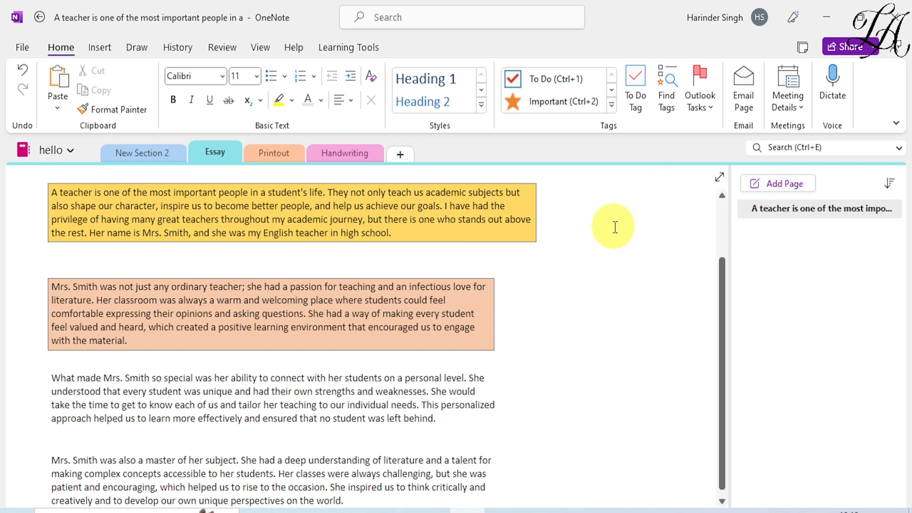
Step: Add a new page to the Essay section and rename it Maths
left_click(785, 185)
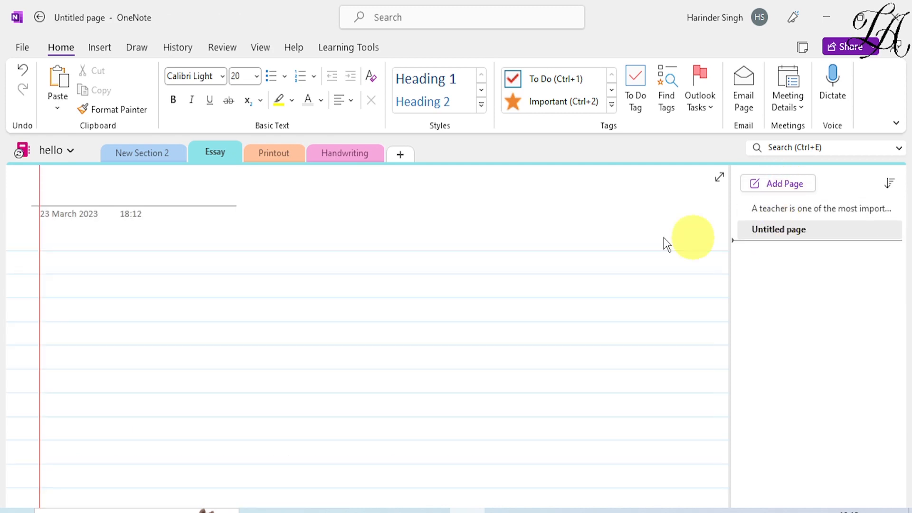
right_click(771, 230)
left_click(706, 246)
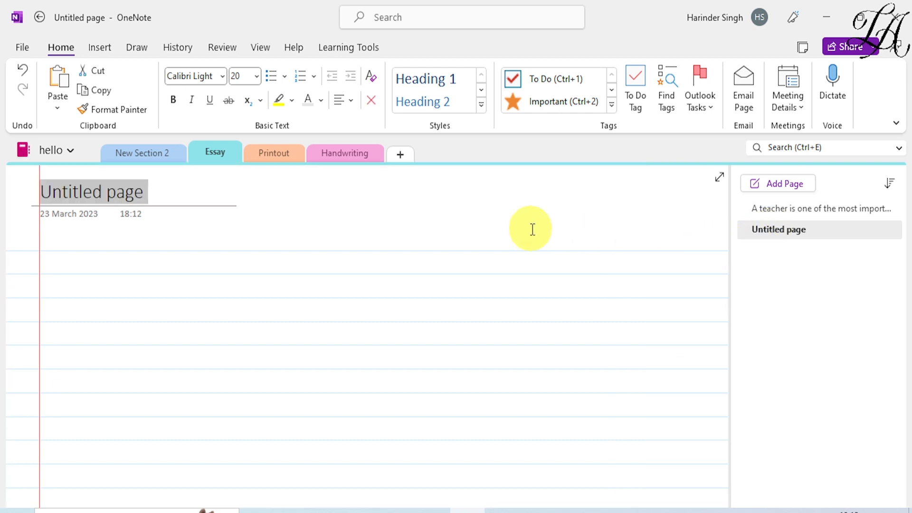
type("Mat")
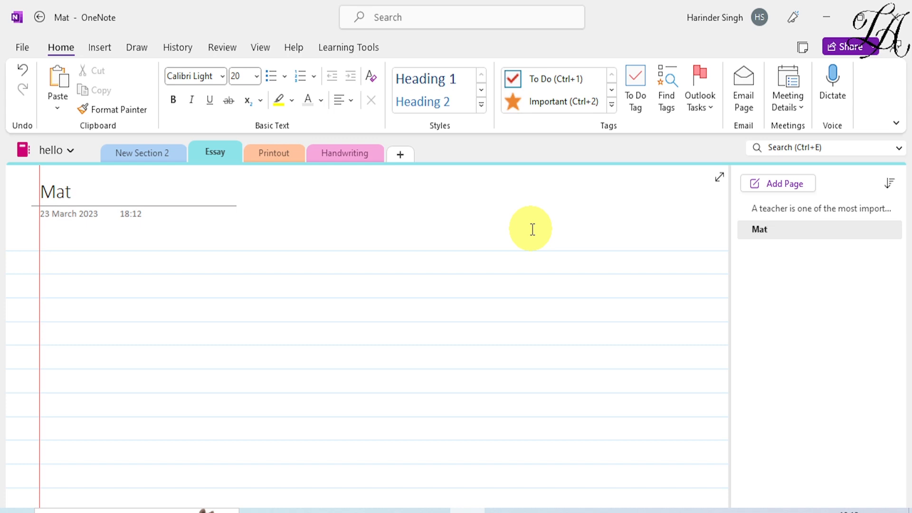
type("hs")
key("Return")
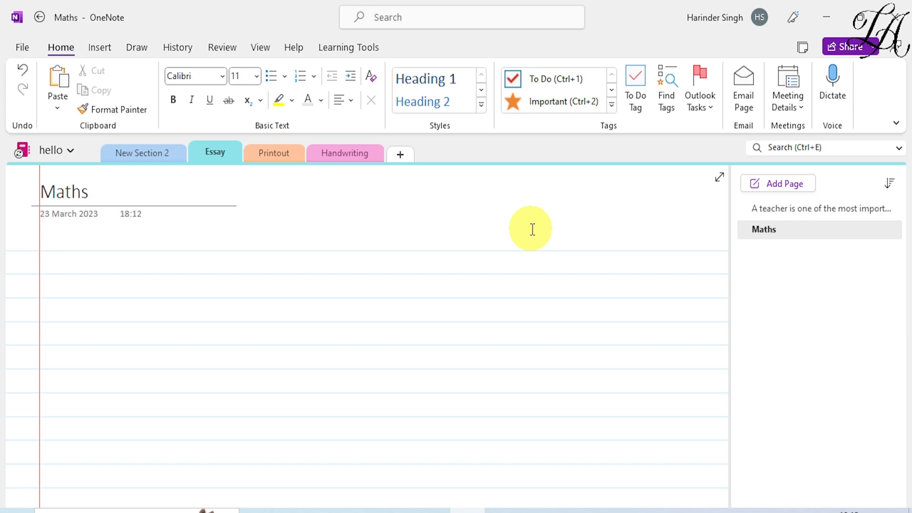
Step: Add another page to the Essay section and rename it Science
left_click(787, 185)
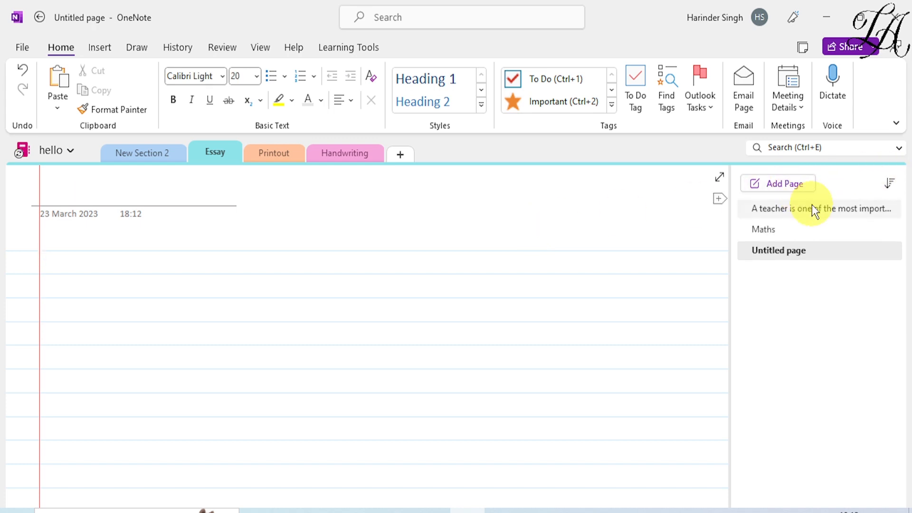
right_click(782, 255)
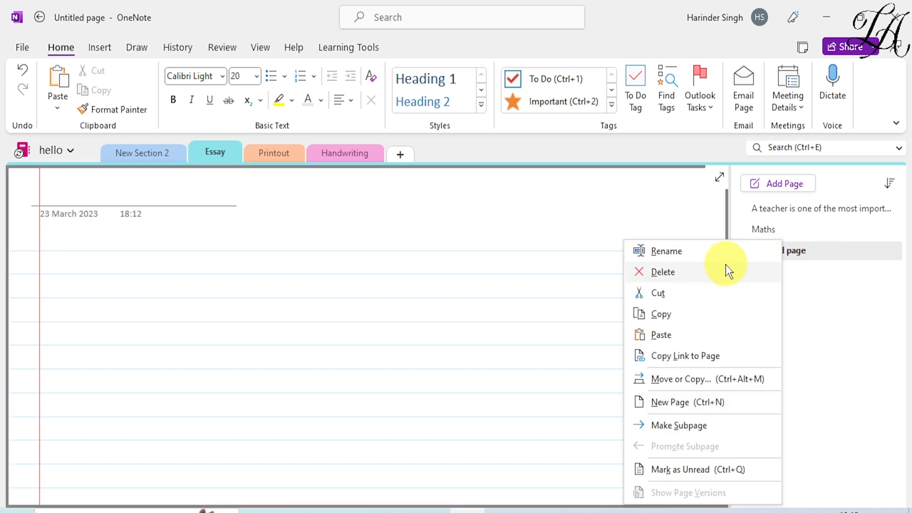
left_click(706, 257)
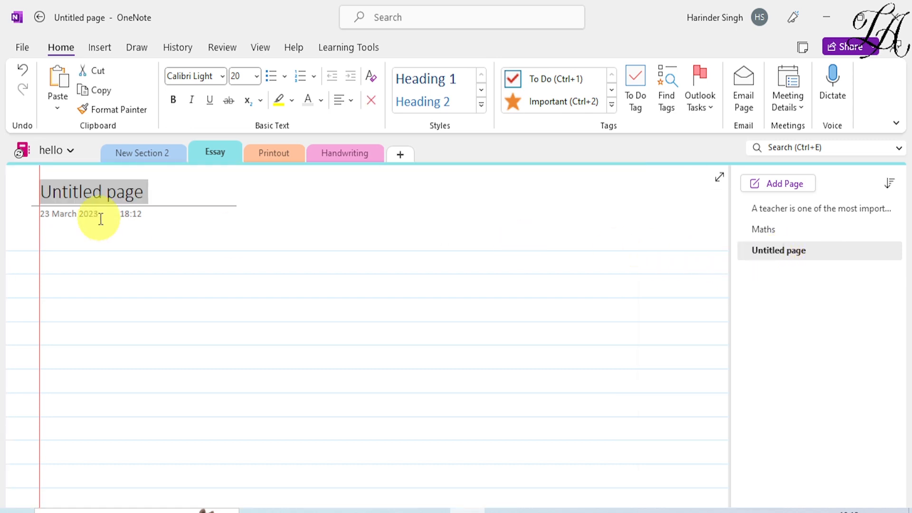
type("Scie")
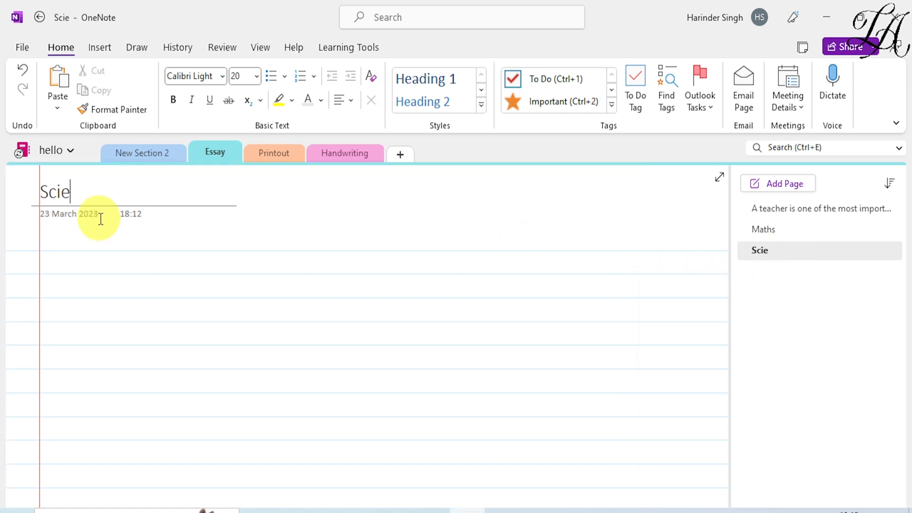
type("nce")
key("Return")
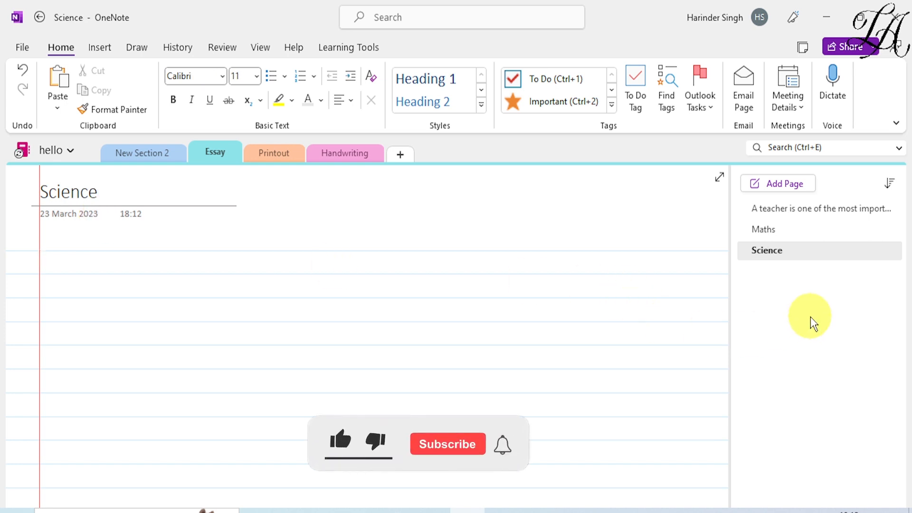
Step: Delete the Maths and Science pages from the Essay section
left_click(780, 261)
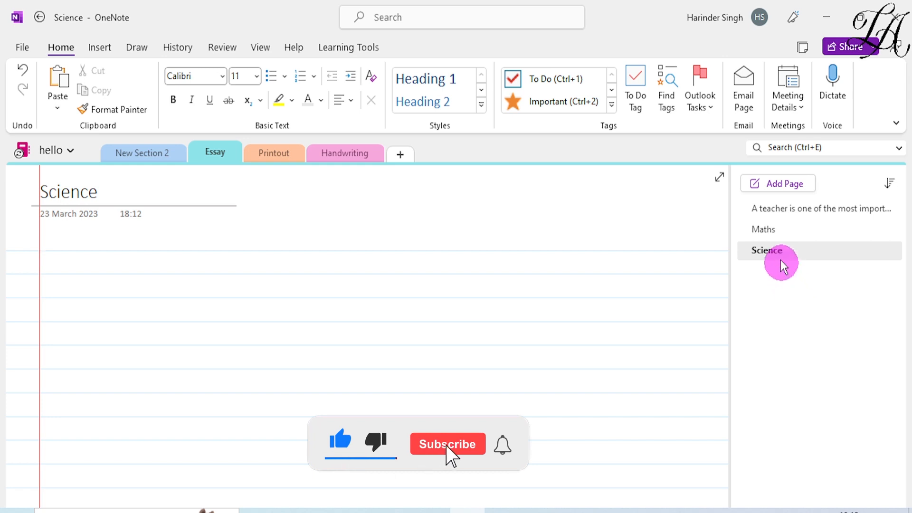
right_click(760, 230)
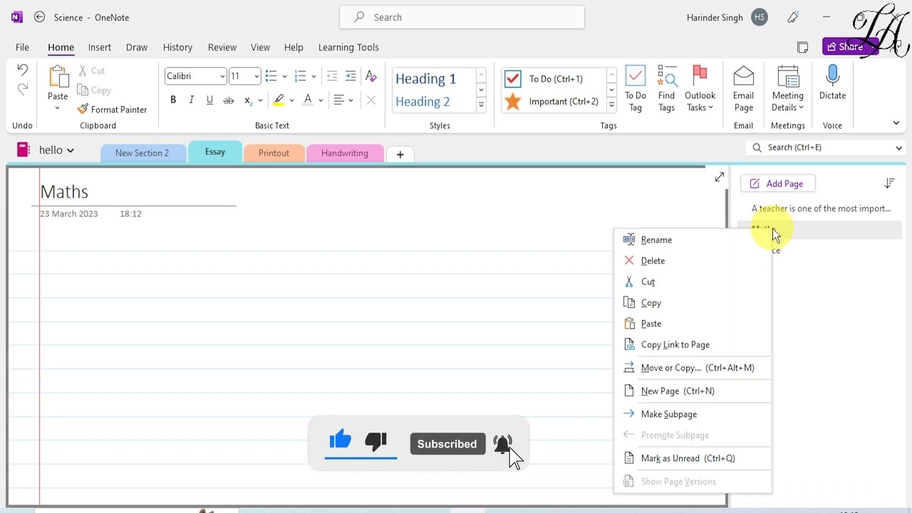
left_click(710, 266)
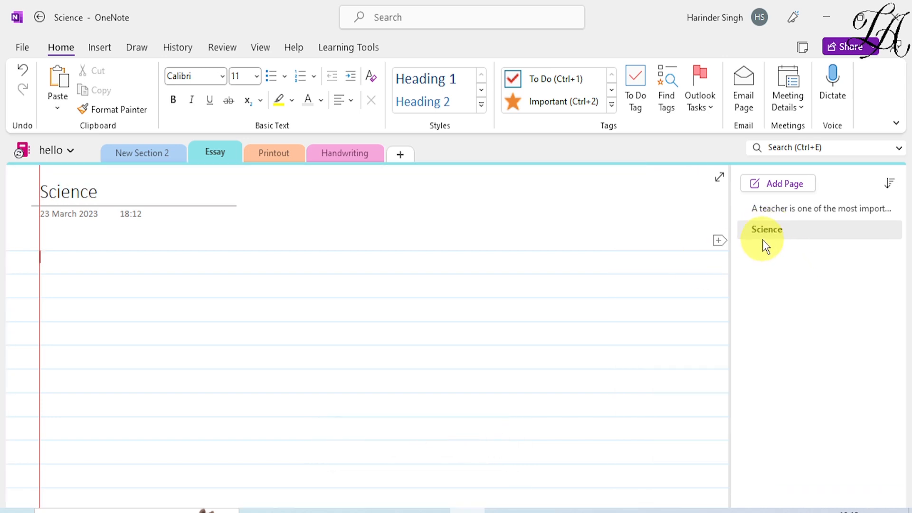
right_click(768, 230)
left_click(713, 269)
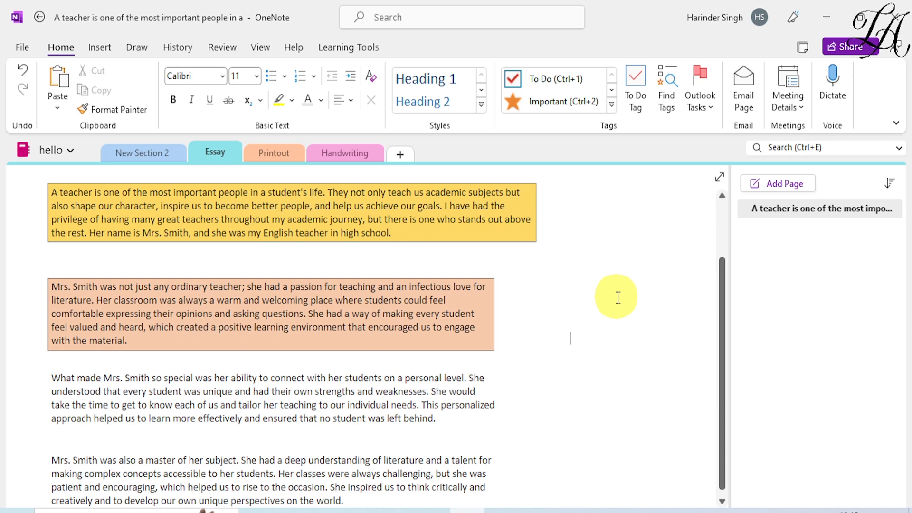
Step: Write a note beside the second paragraph listing Maths, Science and English on separate lines
type("Maths")
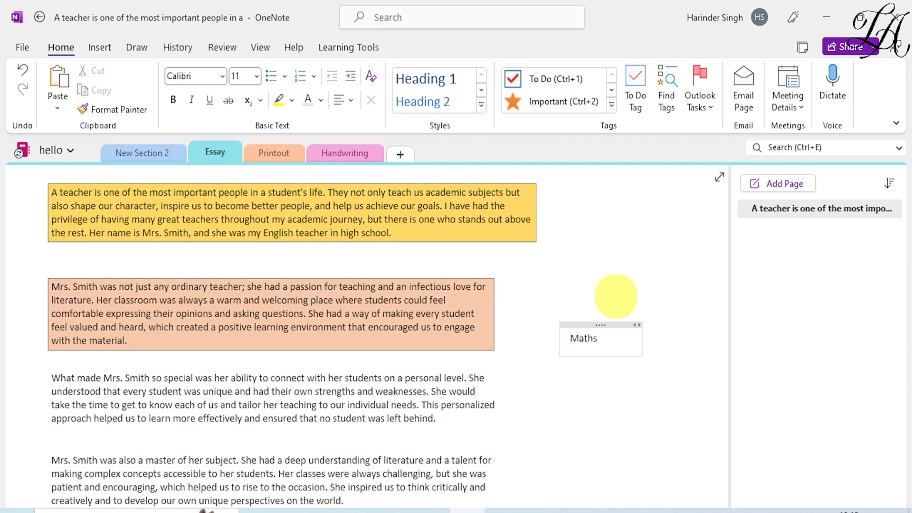
key("Return")
type("Science")
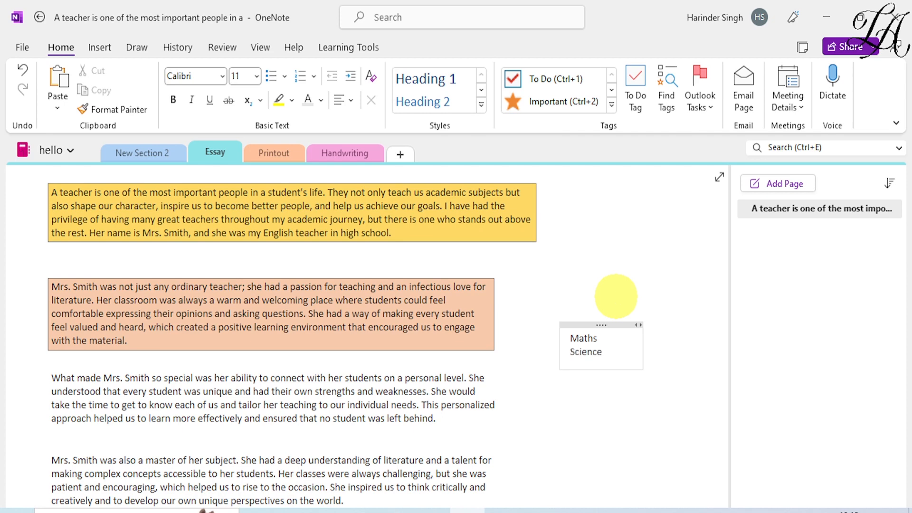
key("Return")
type("English")
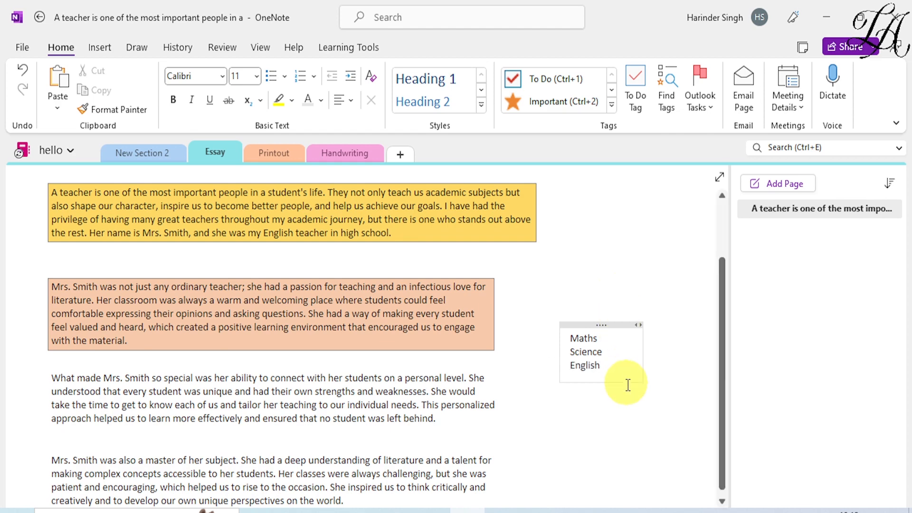
Step: Turn the Maths, Science and English lines of the note into links to new pages of the same names
left_click_drag(627, 370, 562, 338)
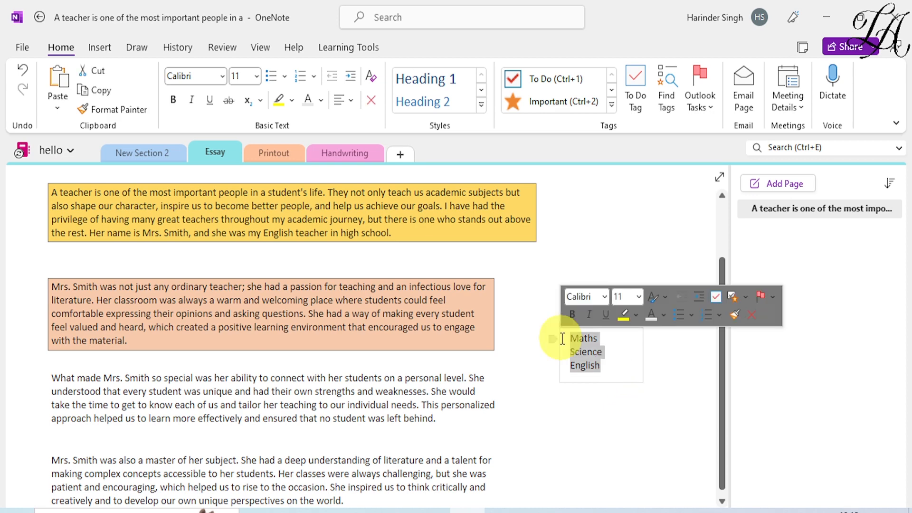
right_click(589, 341)
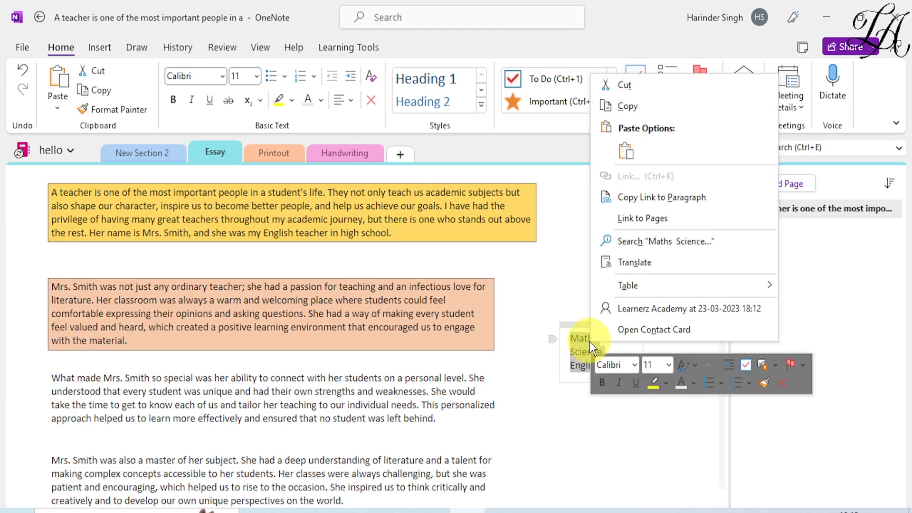
left_click(646, 218)
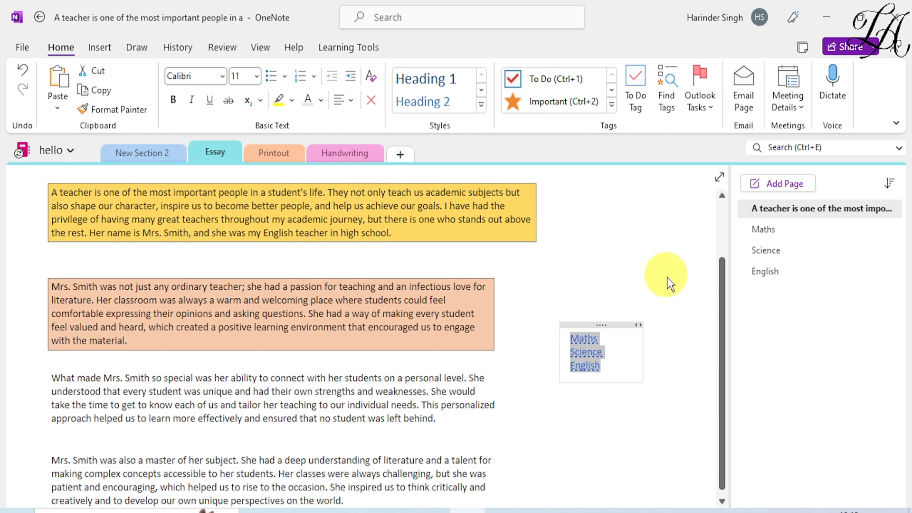
Step: View the new Maths, Science and English pages in turn, finishing on the English page
left_click(760, 234)
left_click(764, 253)
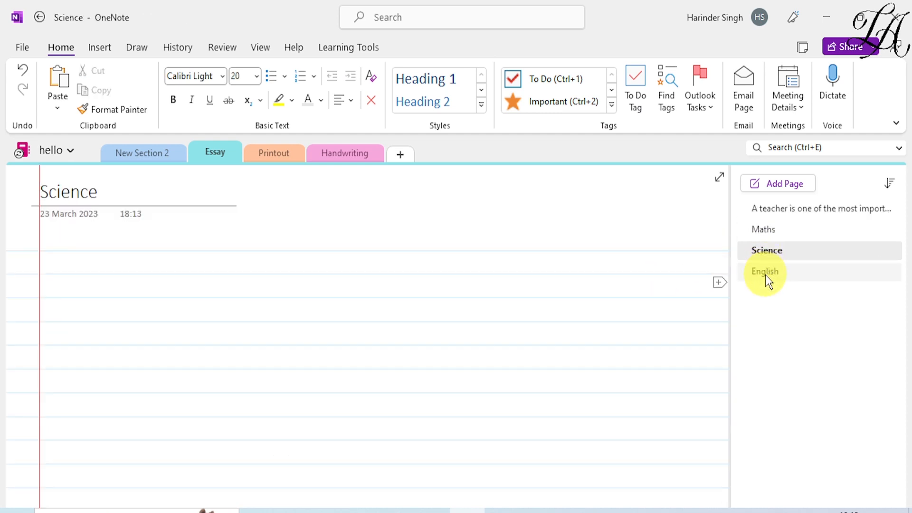
left_click(765, 273)
left_click(769, 228)
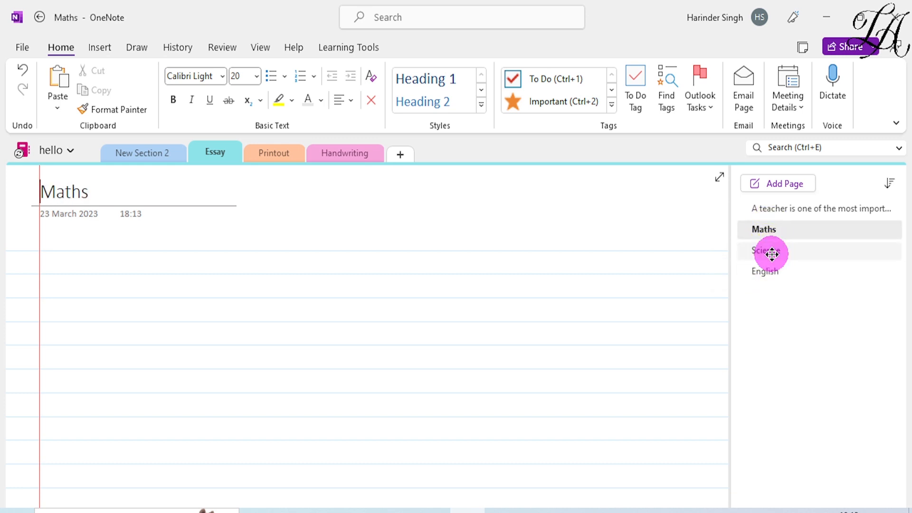
left_click(772, 254)
left_click(773, 274)
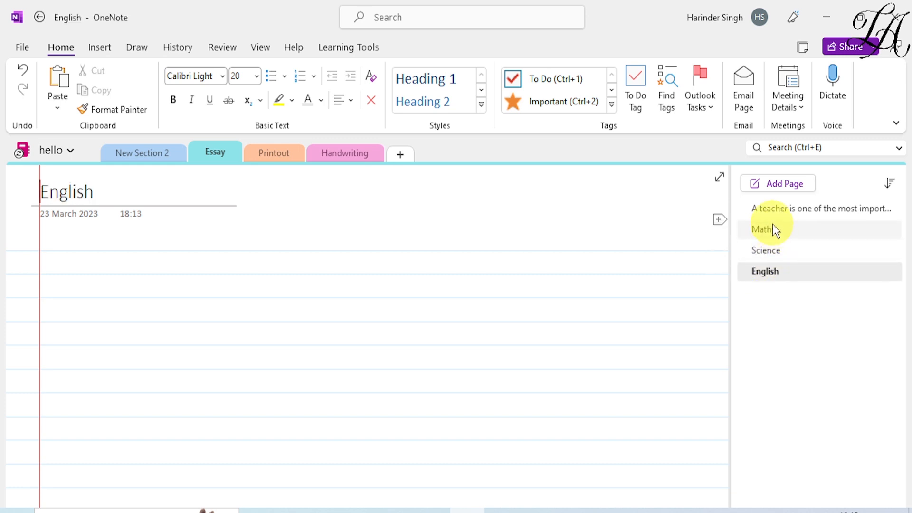
left_click(773, 228)
left_click(773, 251)
left_click(772, 272)
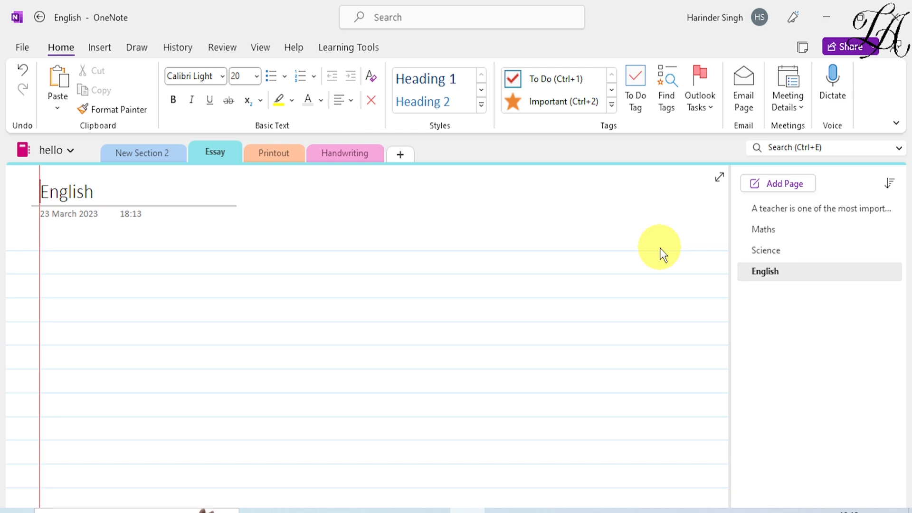
Step: Create a linked page named ABC from the English page body with the wiki-style text [[ABC]]
left_click(55, 267)
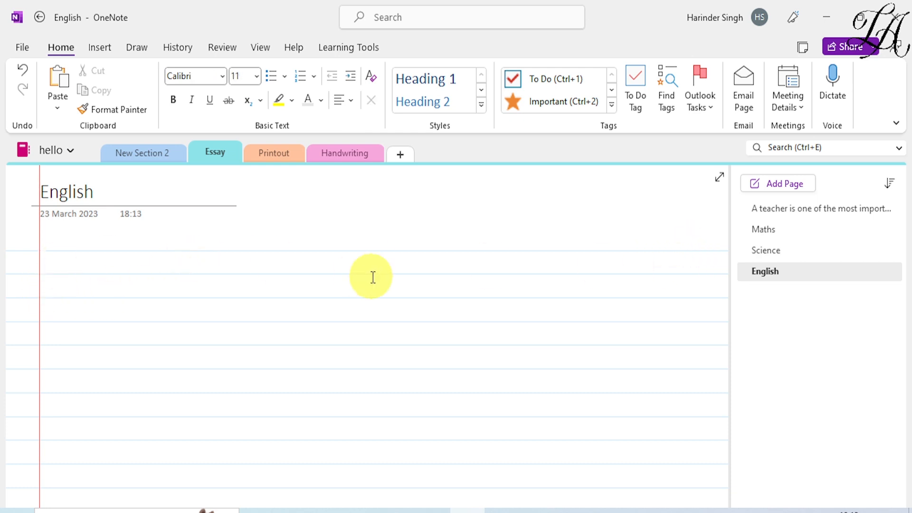
type("[[")
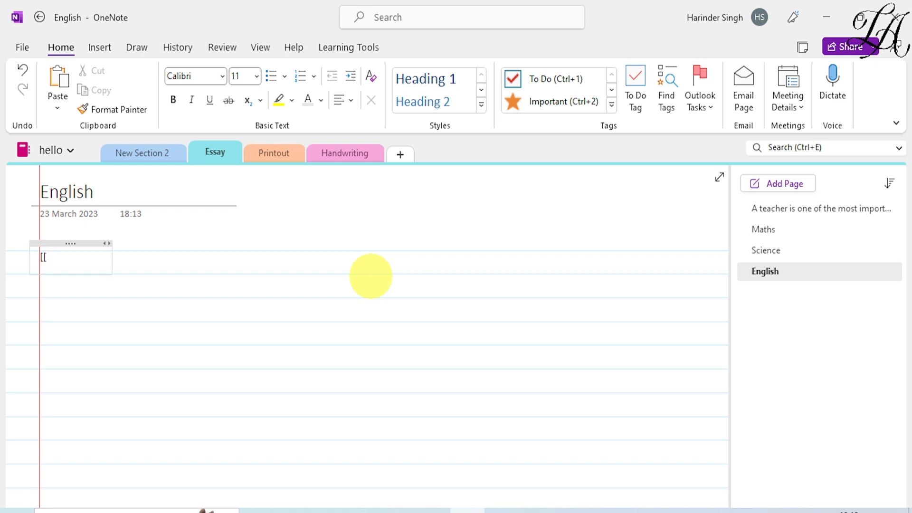
type("ABC]]")
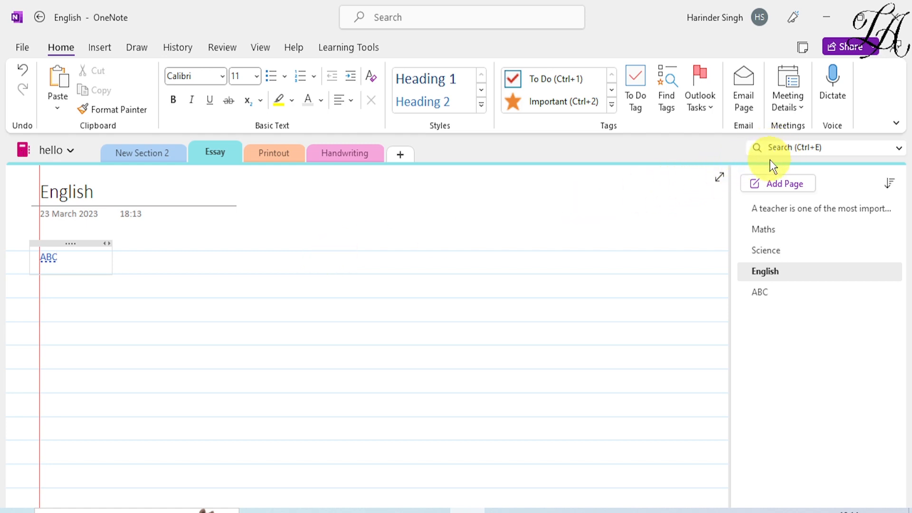
Step: Search the notes for "x" and narrow the search scope to This Section
left_click(792, 148)
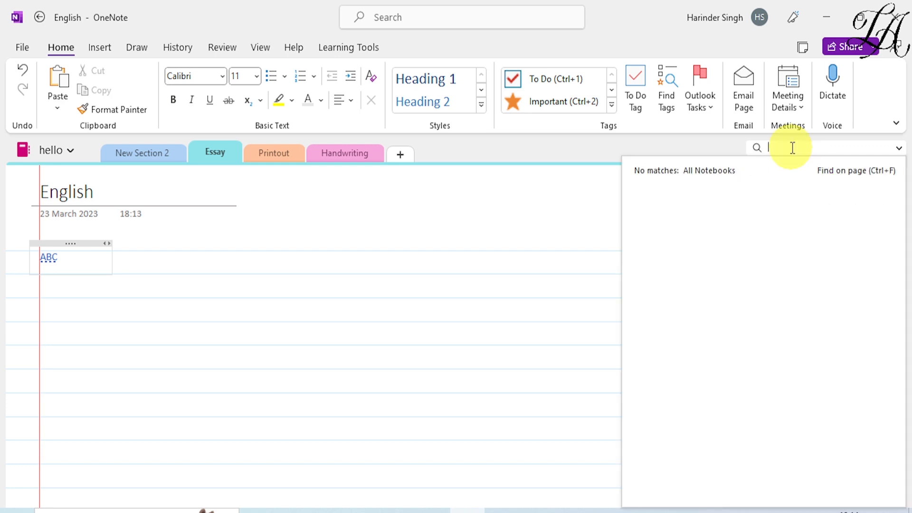
type("x")
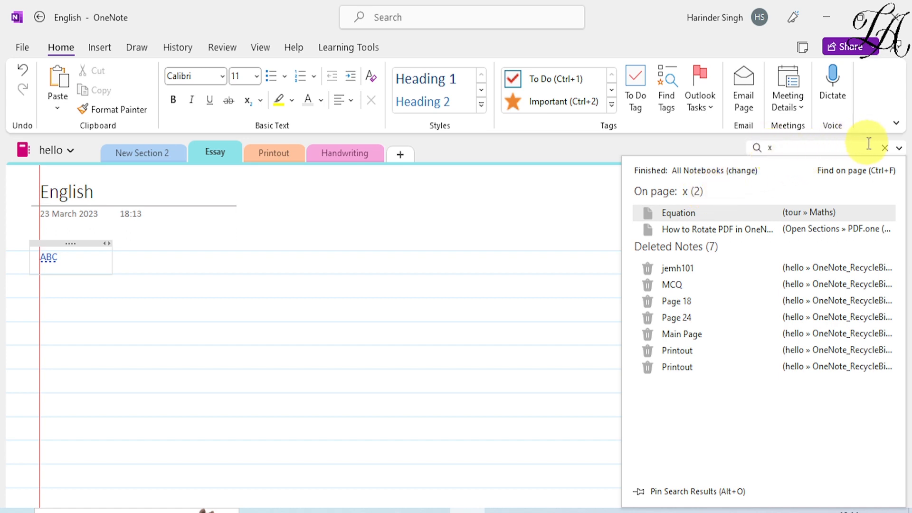
left_click(900, 149)
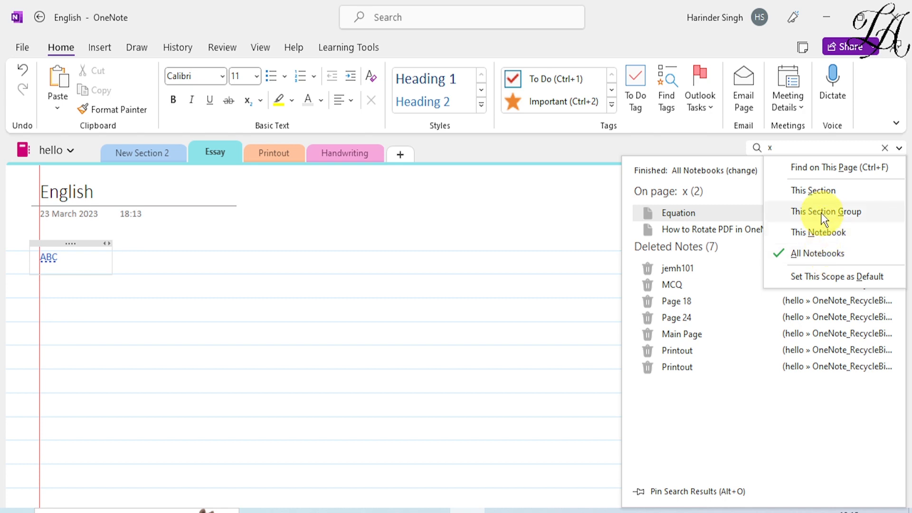
left_click(814, 192)
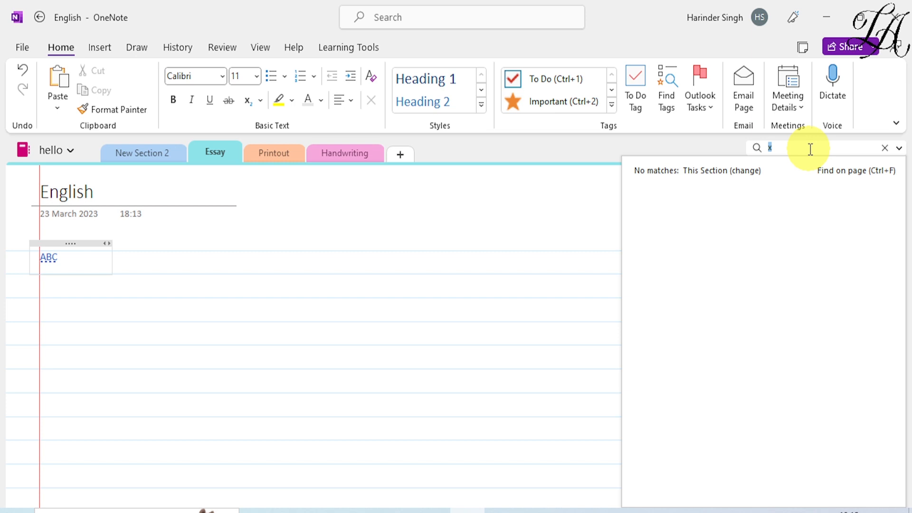
Step: Look for "x" on the current page only, and rerun the search with the scope This Notebook
left_click(899, 147)
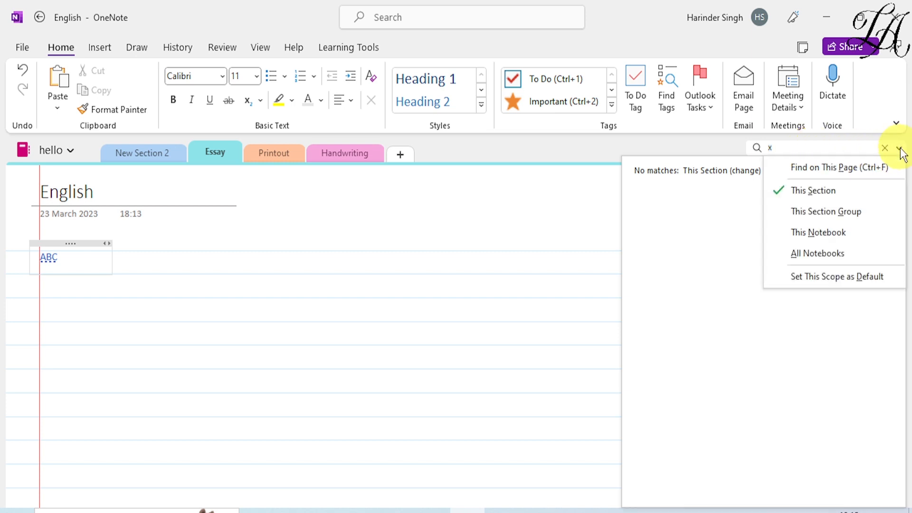
left_click(828, 169)
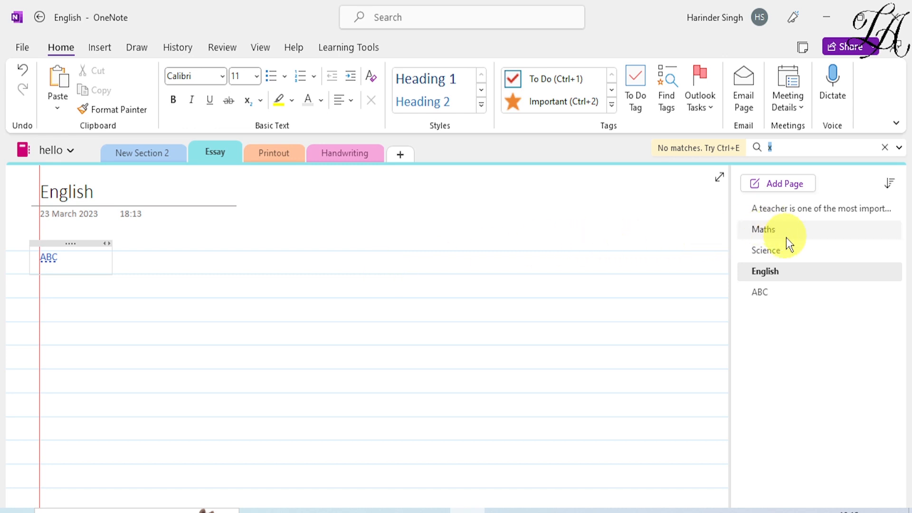
left_click(898, 150)
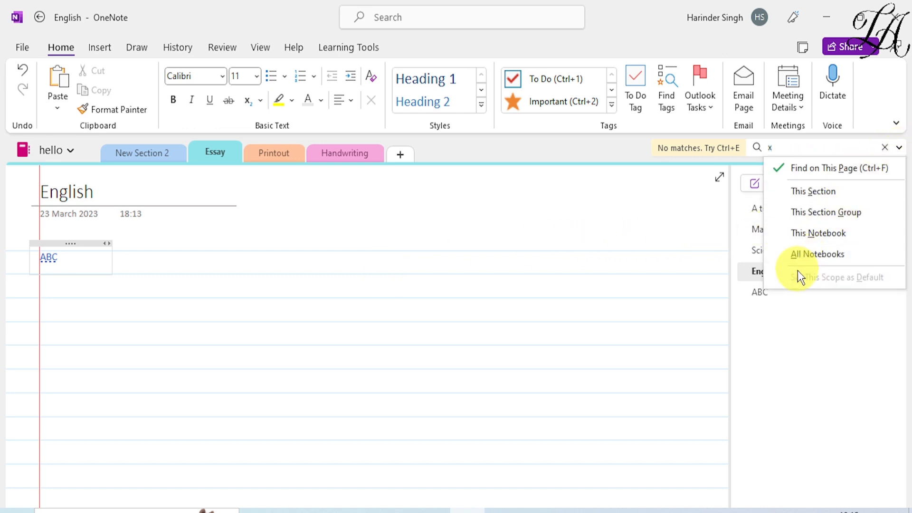
left_click(809, 235)
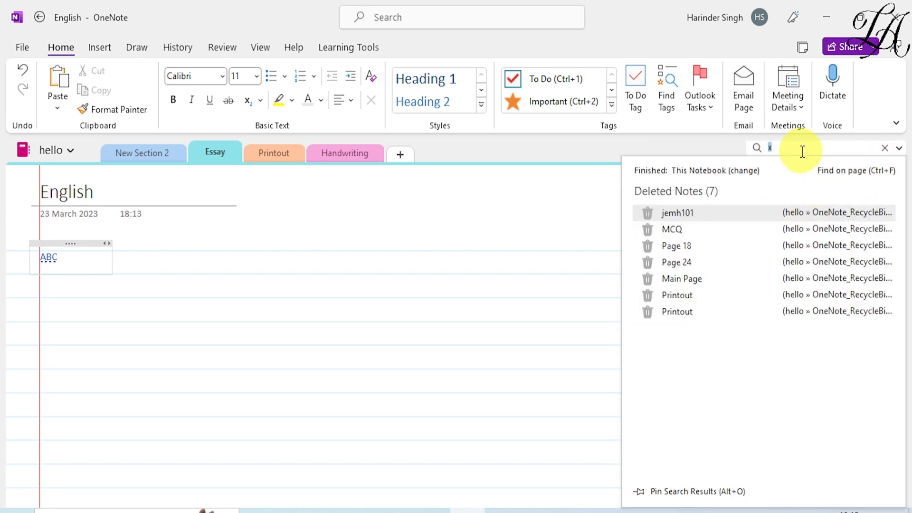
Step: Widen the search for "x" to All Notebooks and review the available scope options
left_click(900, 152)
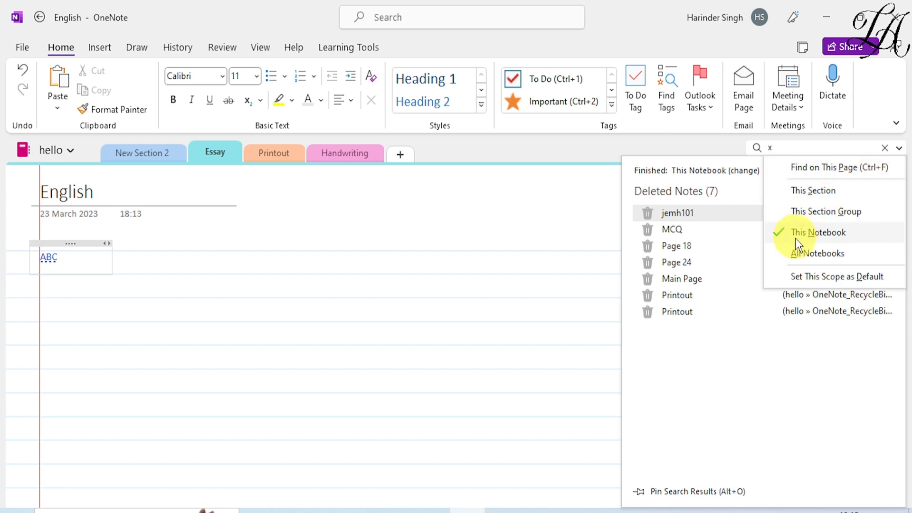
left_click(799, 253)
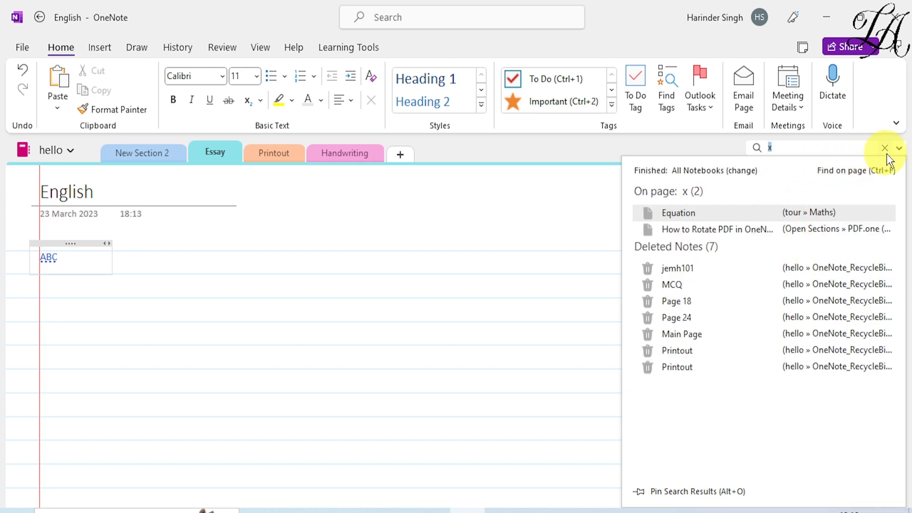
left_click(900, 152)
left_click(899, 152)
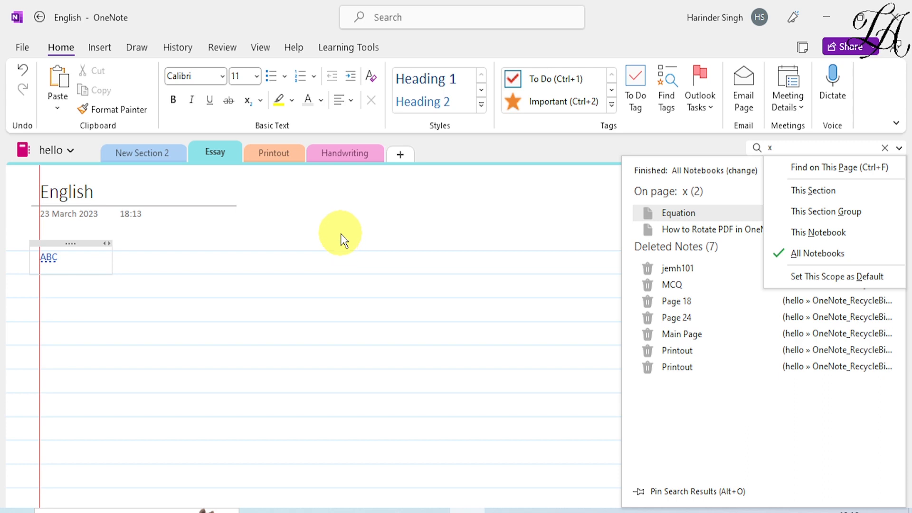
left_click(342, 235)
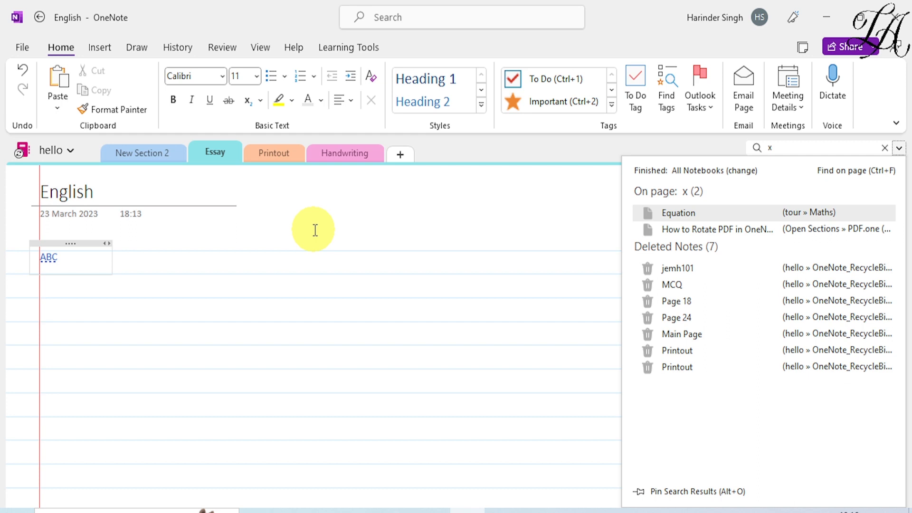
Step: On the computer_input_devices page of the Printout section, draw a diagonal arrow pointing down at the heading COMPUTER - INPUT DEVICES
left_click(274, 153)
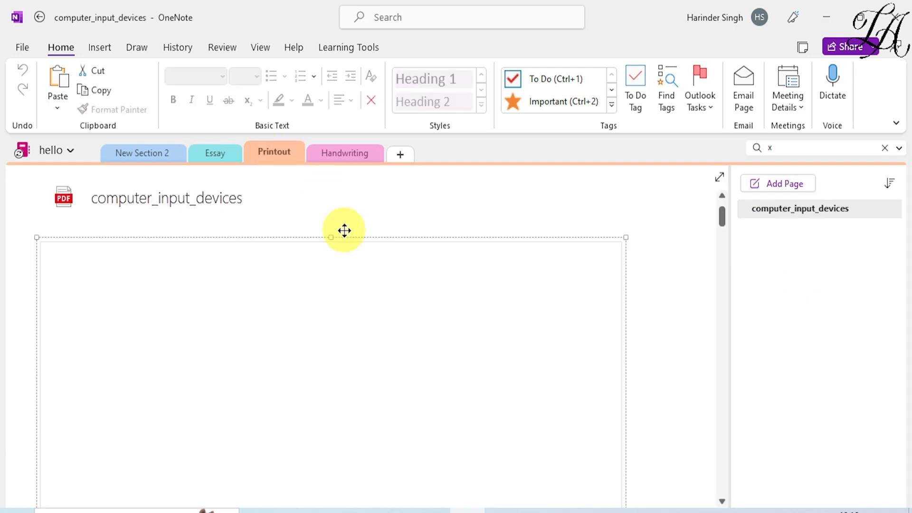
scroll(304, 320, "down", 5)
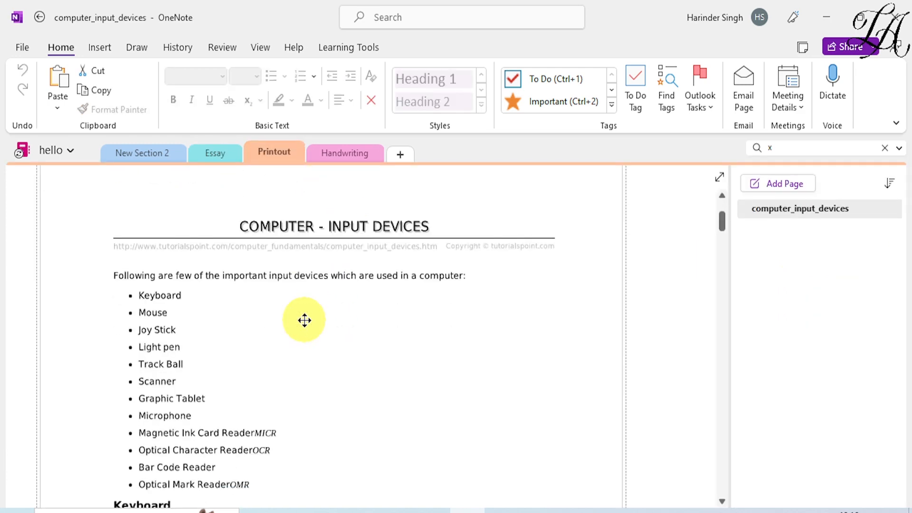
scroll(305, 320, "down", 1)
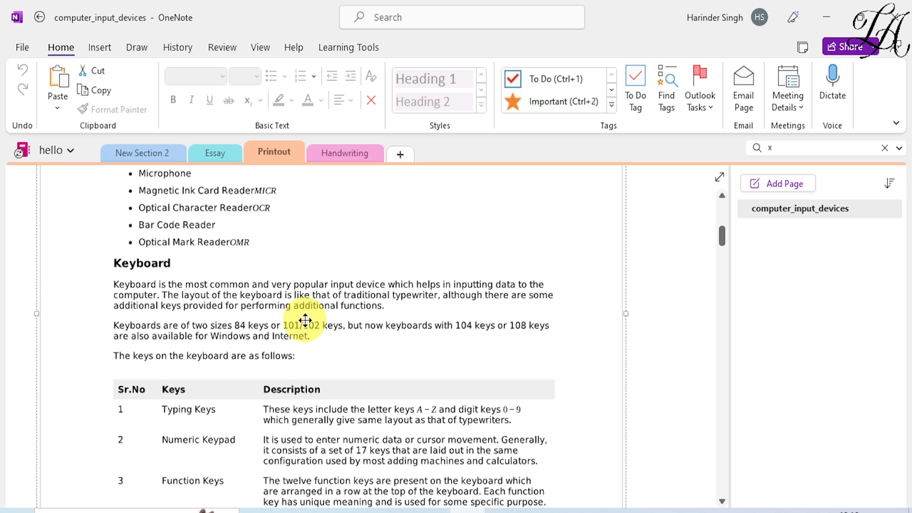
scroll(277, 288, "up", 3)
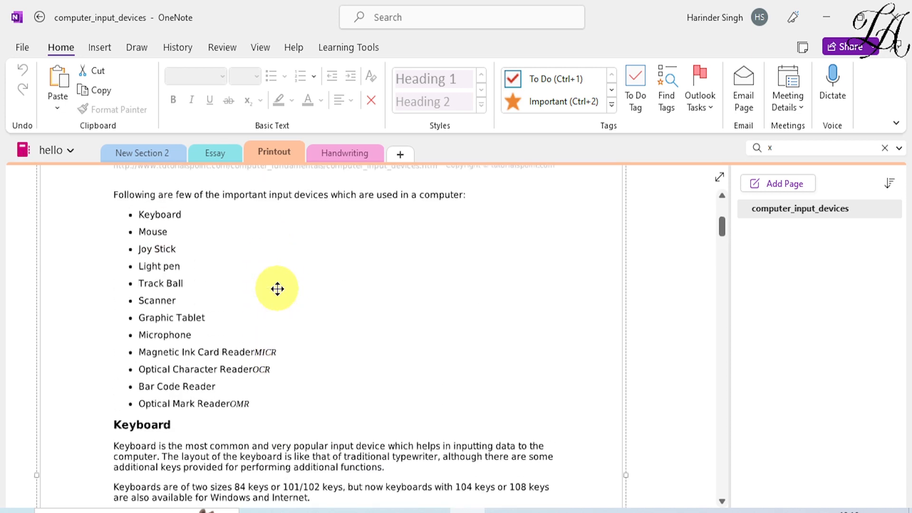
scroll(277, 289, "up", 3)
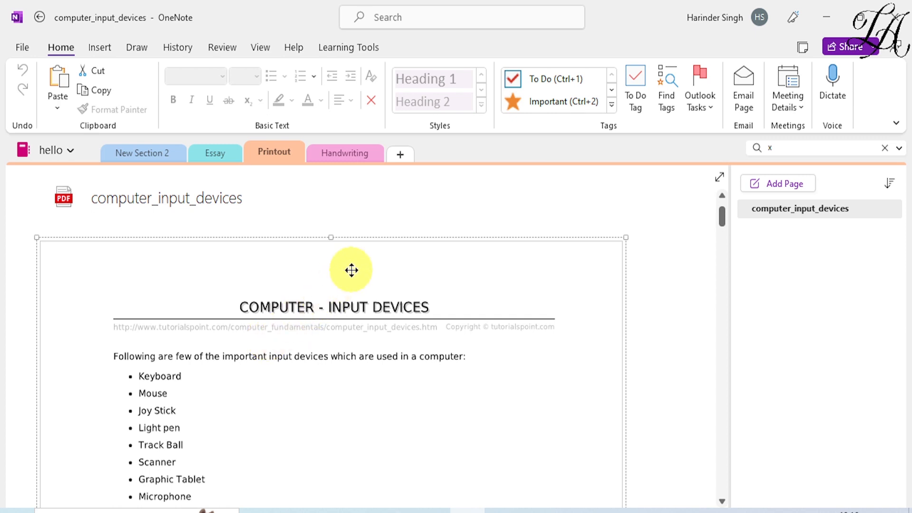
left_click(133, 47)
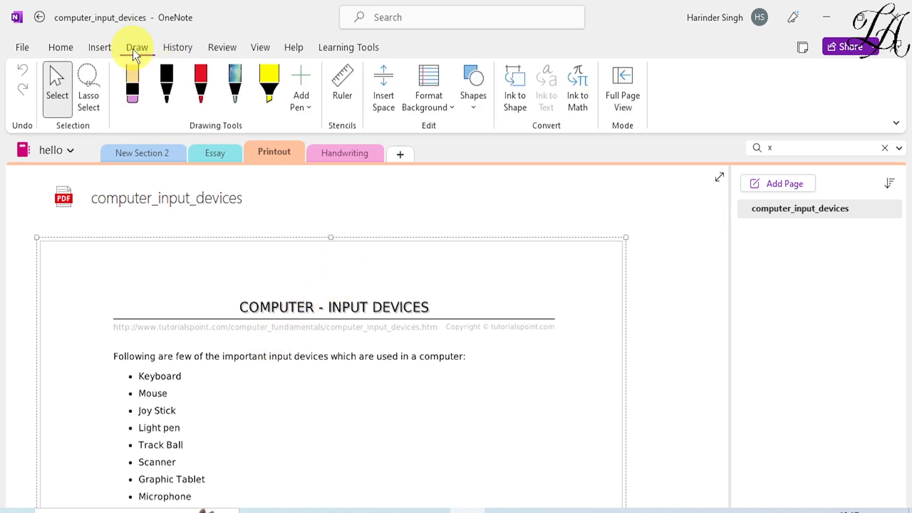
left_click(477, 113)
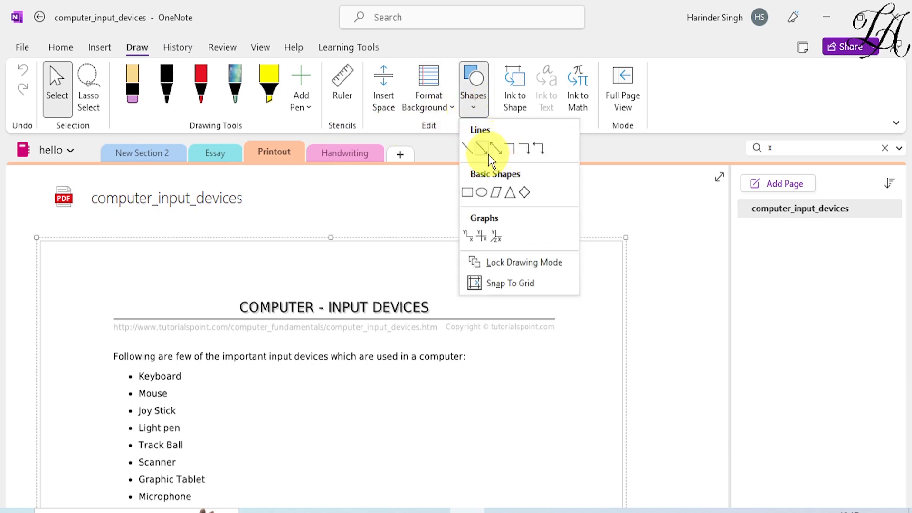
left_click(468, 148)
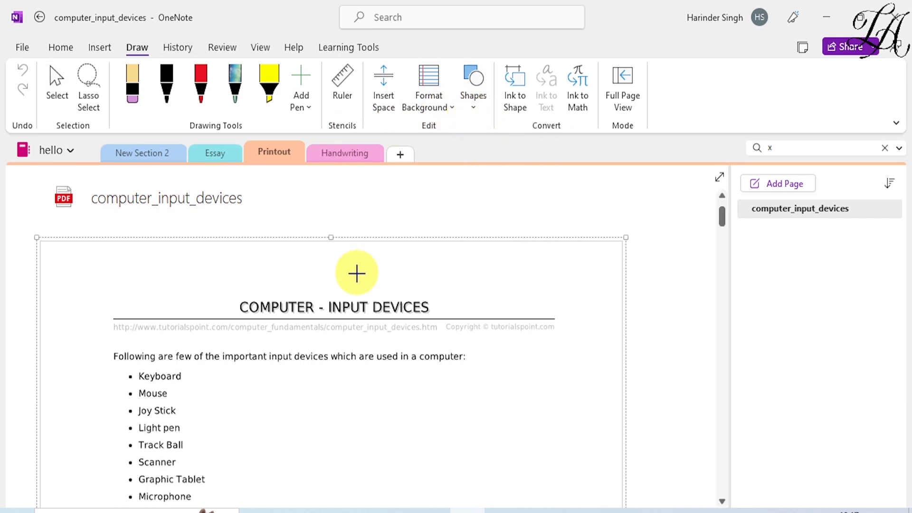
left_click_drag(450, 243, 351, 308)
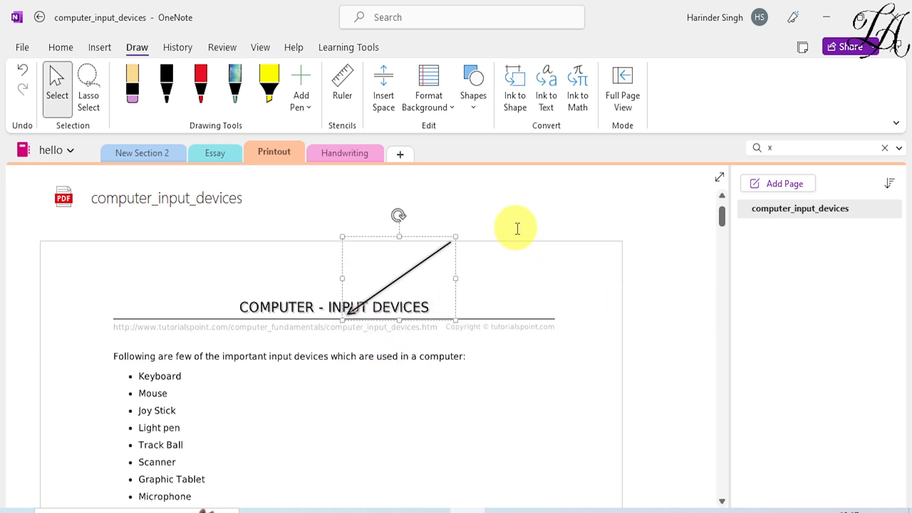
left_click(517, 229)
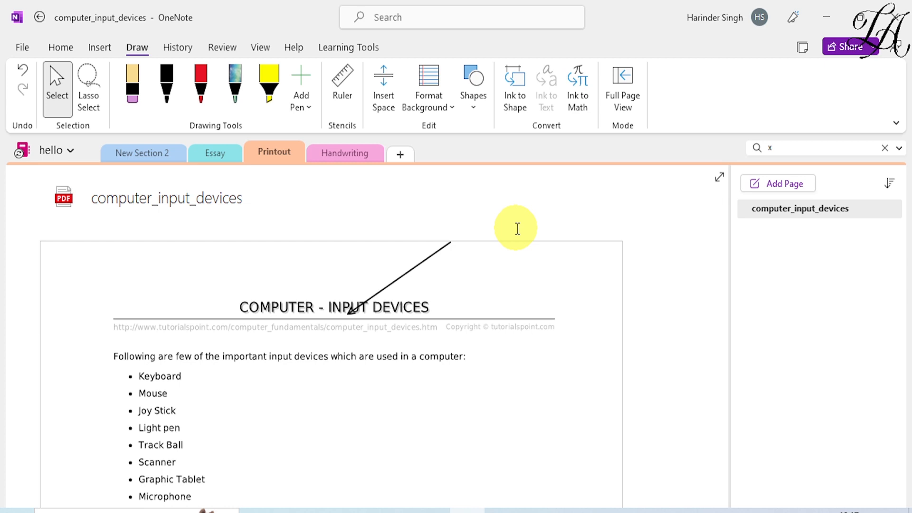
Step: With the black pen, underline "important input devices" and draw six tick marks beside the list from Keyboard to Graphic Tablet
left_click(167, 100)
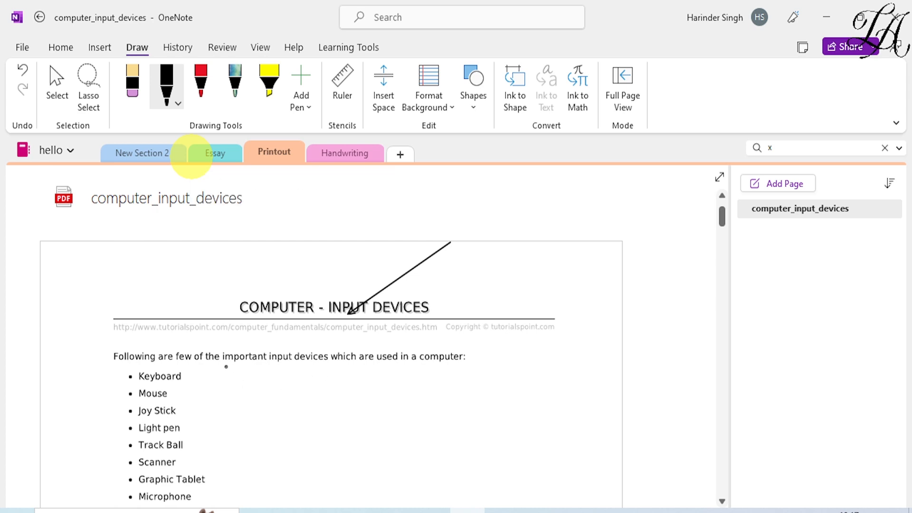
left_click_drag(226, 367, 327, 356)
mouse_move(182, 378)
left_mouse_down()
mouse_move(196, 371)
mouse_move(200, 386)
left_mouse_up()
left_click_drag(191, 415, 207, 406)
left_click_drag(205, 437, 221, 431)
left_click_drag(215, 465, 229, 460)
left_click_drag(225, 485, 239, 473)
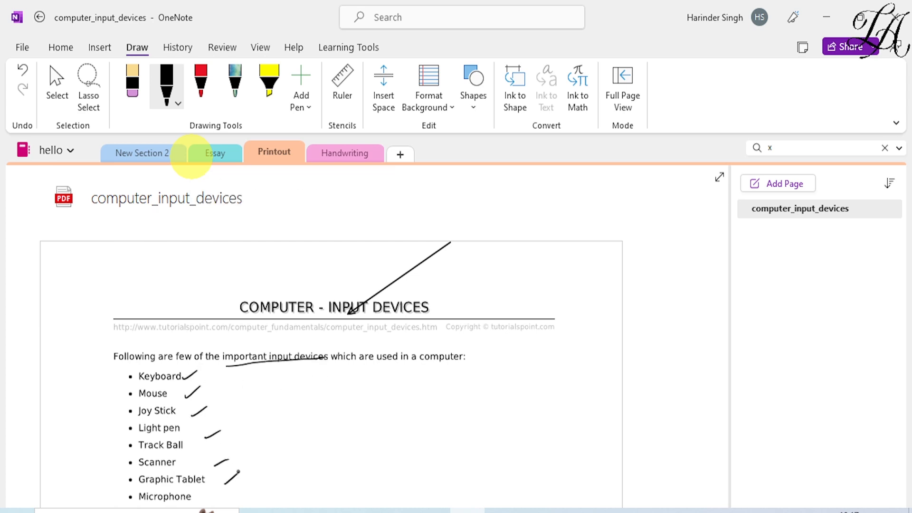
left_click(57, 83)
scroll(416, 313, "down", 5)
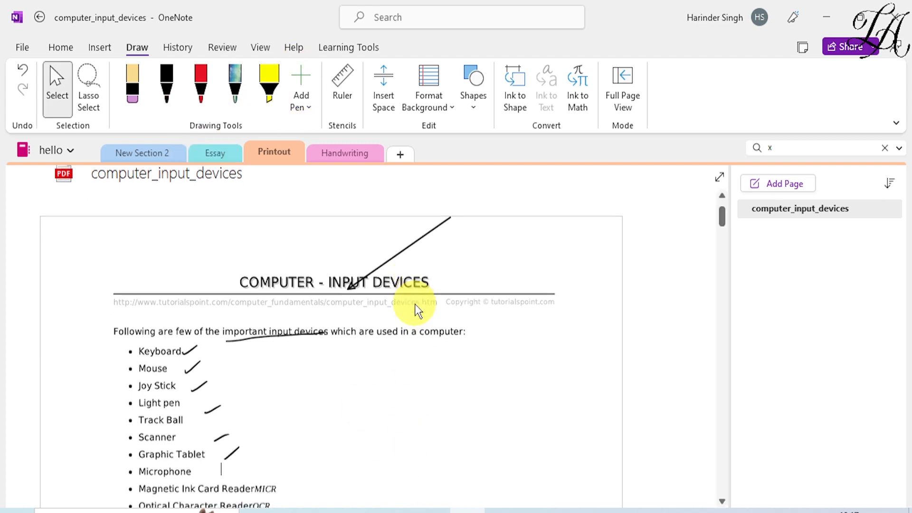
Step: With the black pen, underline "popular input device" in the Keyboard section, then add a short line, a tick and the handwritten word "Imp" above the table
left_click(166, 85)
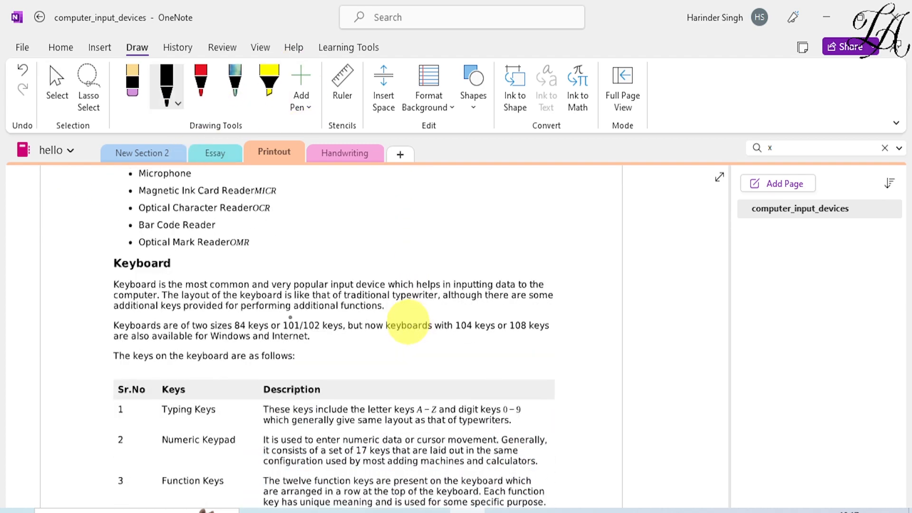
left_click_drag(302, 290, 366, 286)
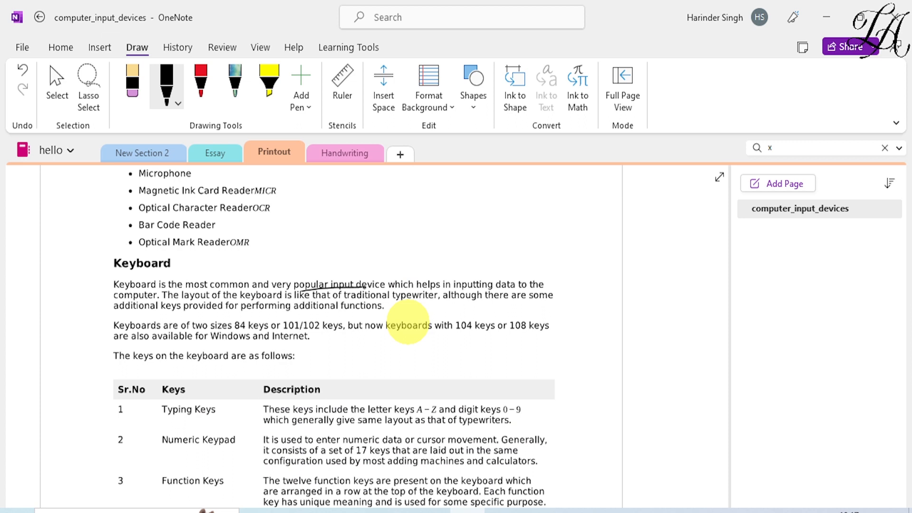
left_click_drag(311, 343, 361, 339)
mouse_move(300, 380)
left_mouse_down()
mouse_move(366, 371)
mouse_move(414, 350)
left_mouse_up()
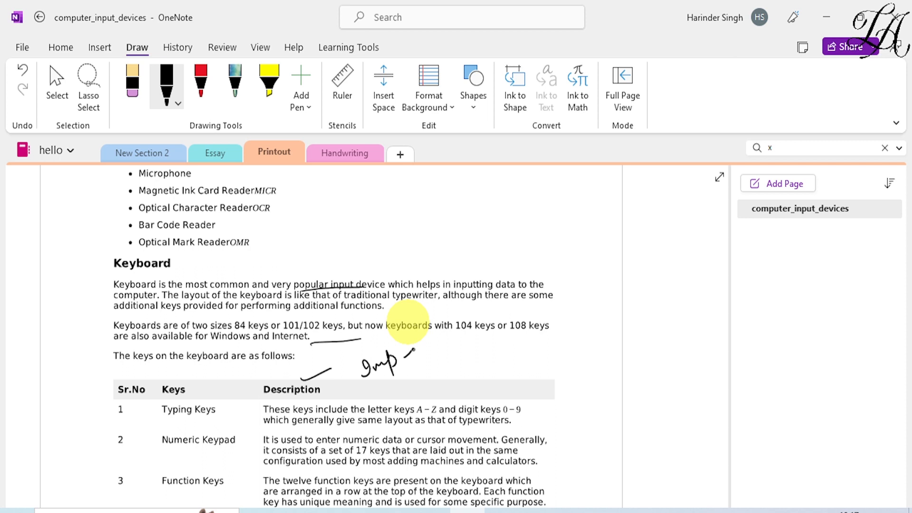
Step: Move the first printout page around independently of its ink, then bring it back under the arrow and tick marks
left_click(51, 82)
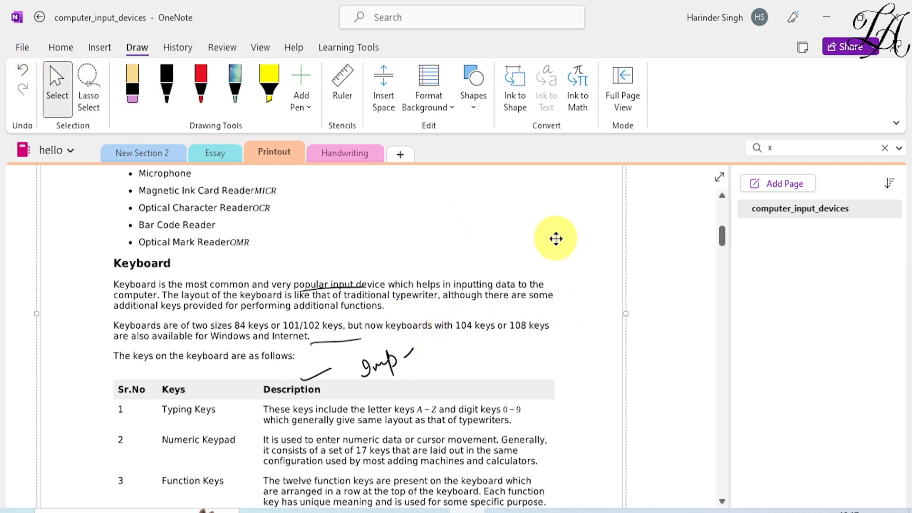
mouse_move(556, 239)
left_mouse_down()
mouse_move(647, 228)
mouse_move(646, 265)
left_mouse_up()
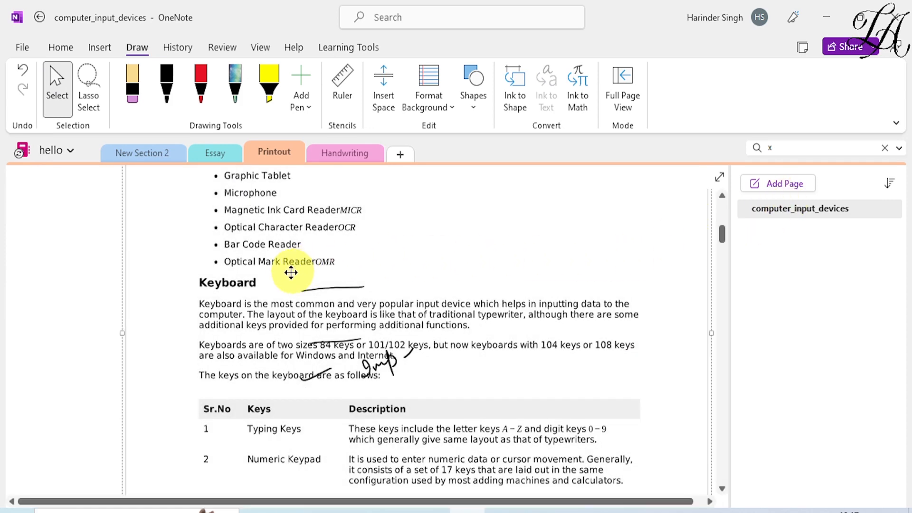
scroll(199, 266, "up", 6)
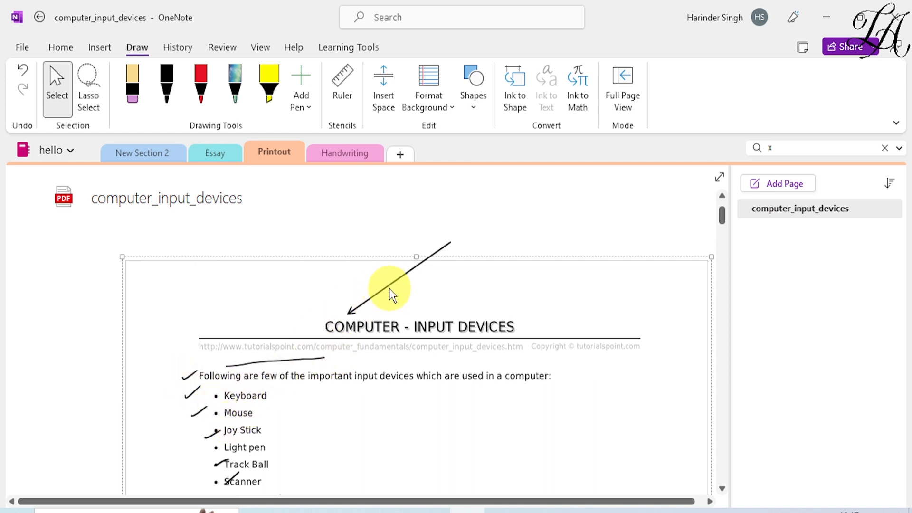
left_click_drag(364, 262, 369, 338)
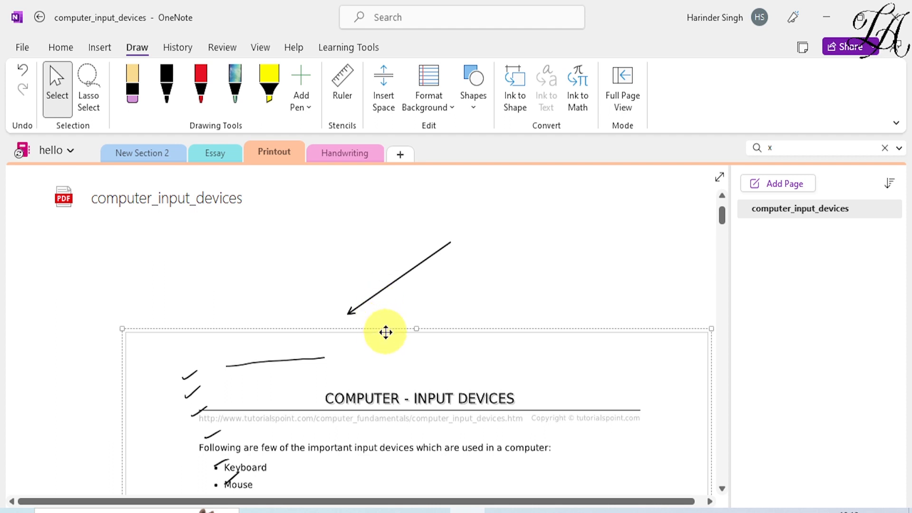
left_click_drag(385, 332, 327, 242)
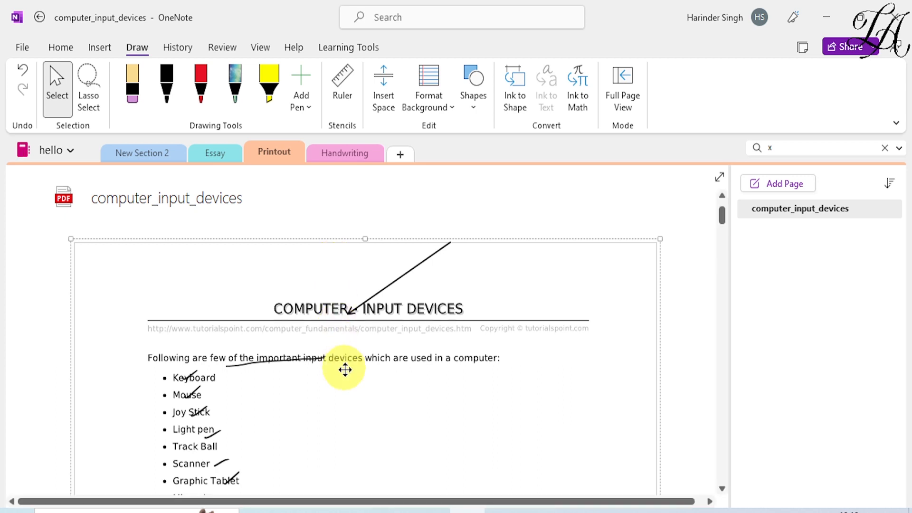
Step: Set the first printout page as a background picture and try to move it
right_click(349, 377)
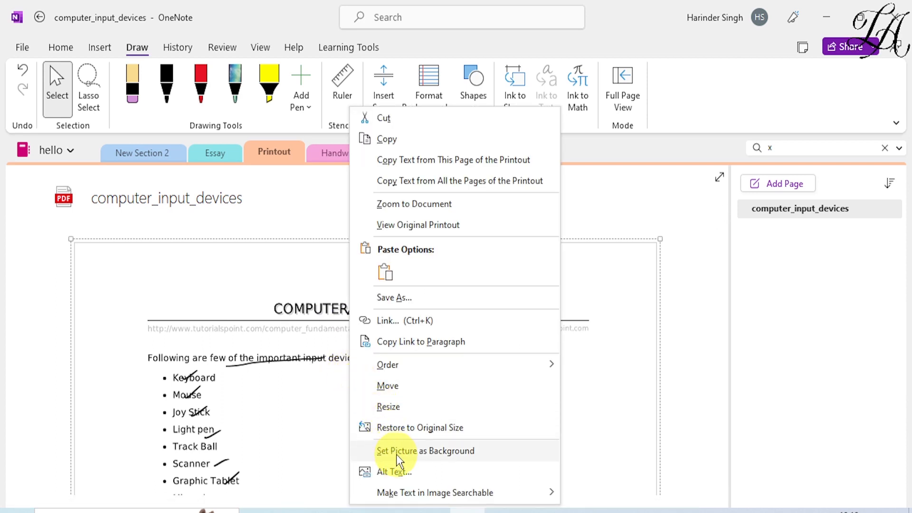
left_click(436, 459)
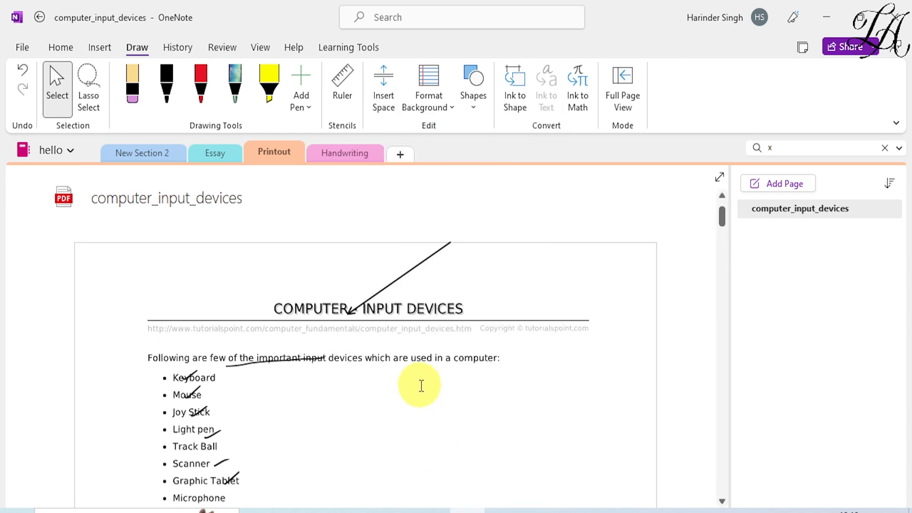
mouse_move(419, 383)
left_mouse_down()
mouse_move(501, 387)
mouse_move(548, 375)
left_mouse_up()
left_click_drag(365, 339, 473, 322)
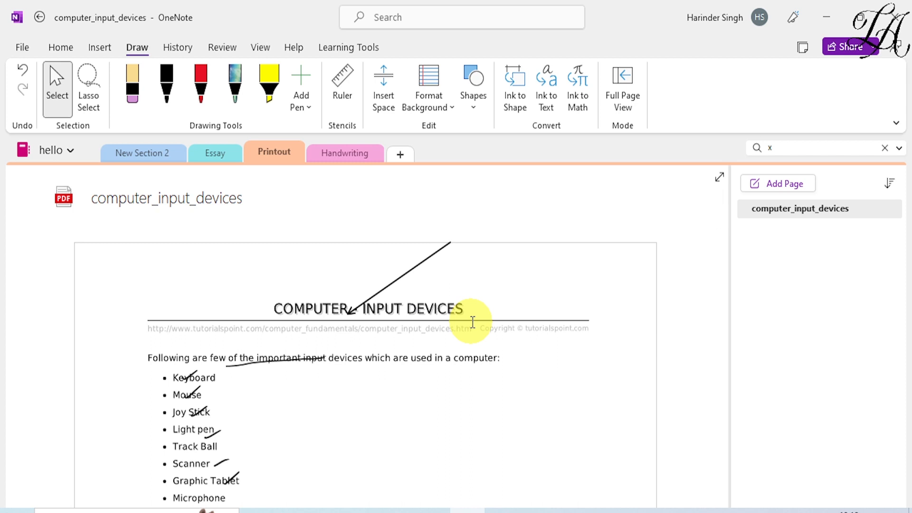
Step: Set the second printout page, with the keyboard picture and Mouse section, as a background picture
scroll(472, 322, "down", 2)
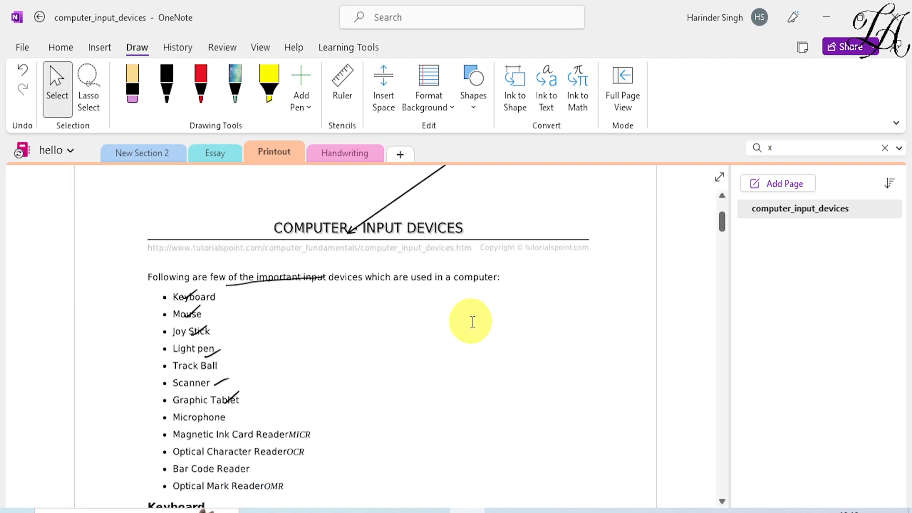
scroll(473, 322, "down", 15)
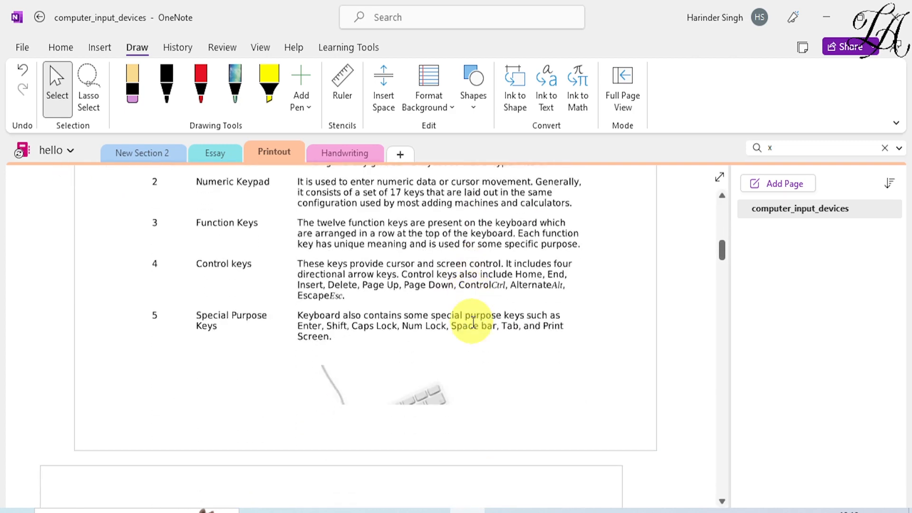
scroll(474, 322, "down", 2)
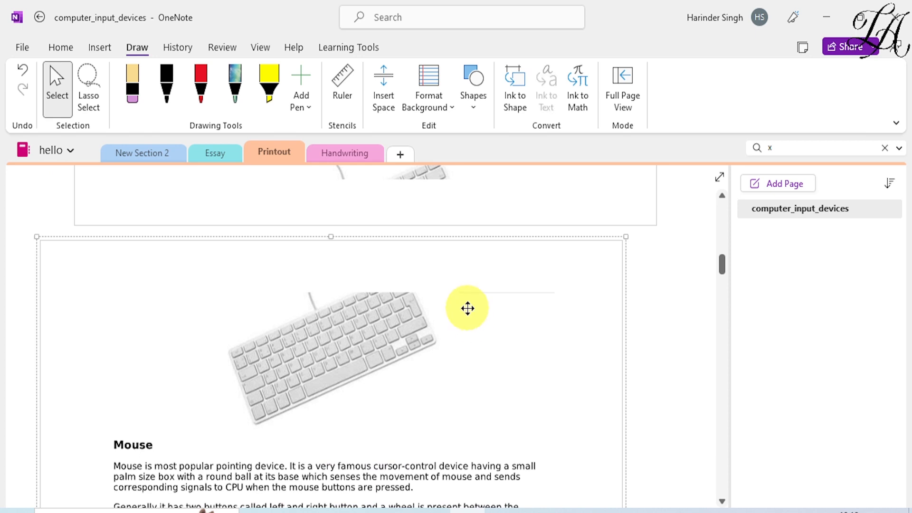
right_click(467, 309)
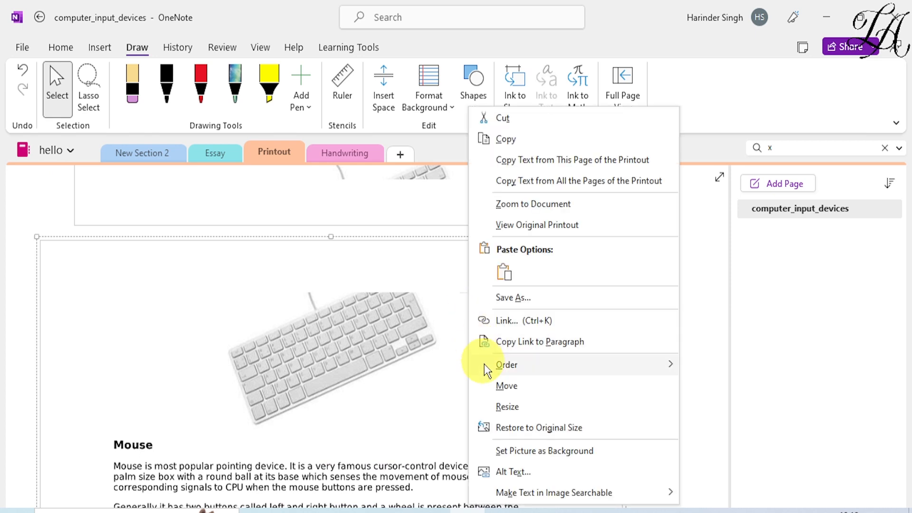
left_click(515, 453)
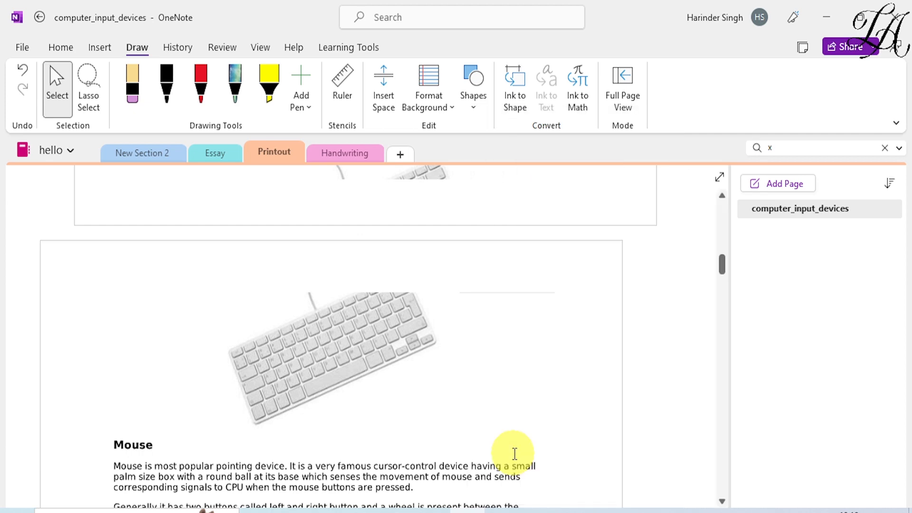
Step: Select the third printout page, containing the Light Pen section, and shift it slightly
scroll(568, 326, "down", 15)
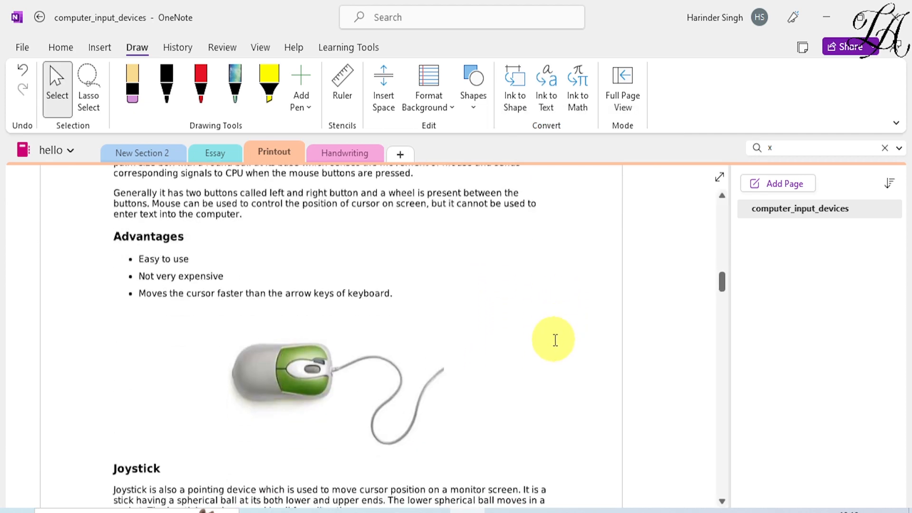
left_click(554, 340)
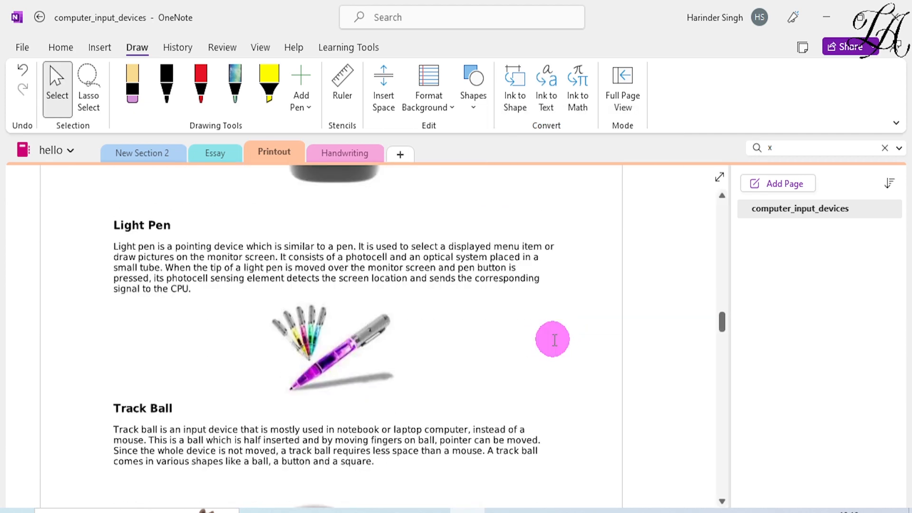
scroll(536, 252, "up", 5)
scroll(536, 268, "up", 3)
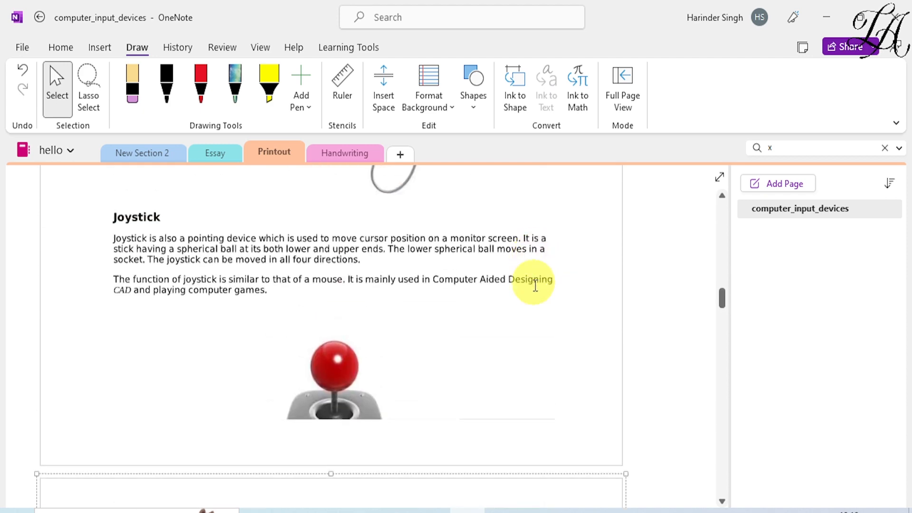
scroll(533, 373, "down", 4)
mouse_move(493, 362)
left_mouse_down()
mouse_move(603, 352)
mouse_move(448, 369)
mouse_move(525, 365)
mouse_move(505, 351)
left_mouse_up()
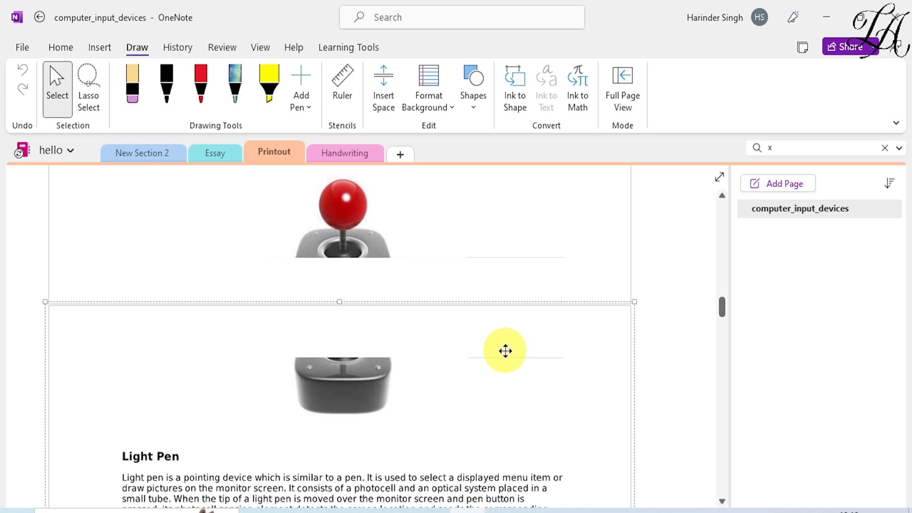
Step: In the advanced options for printouts, enable "Automatically set inserted file printouts in the background" and apply the change
left_click(21, 47)
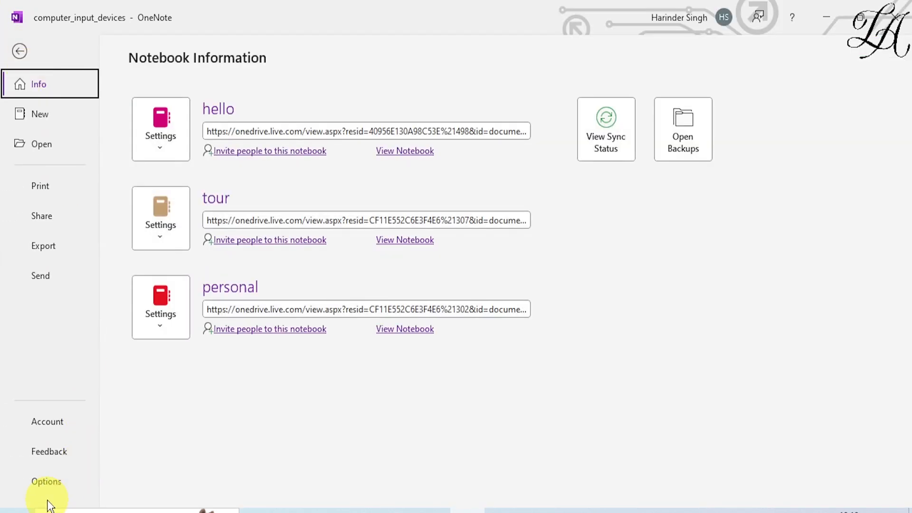
left_click(48, 483)
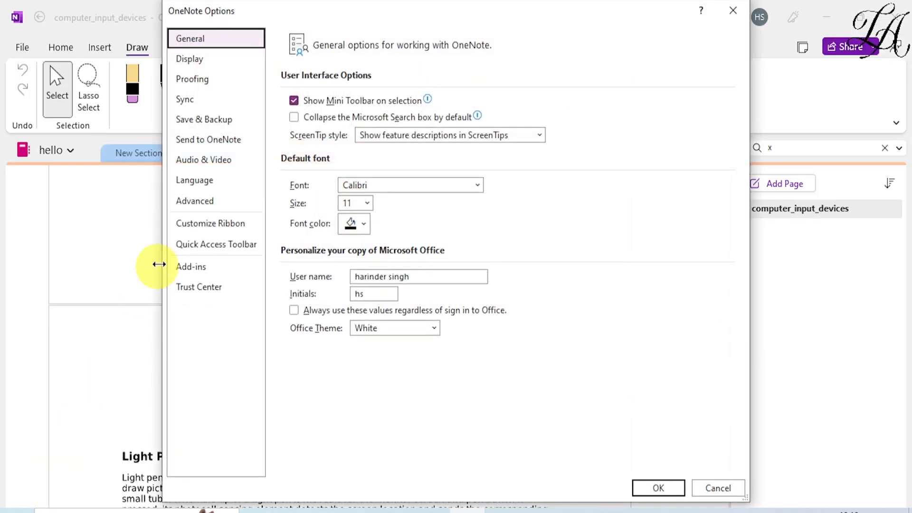
left_click(198, 208)
scroll(440, 237, "down", 5)
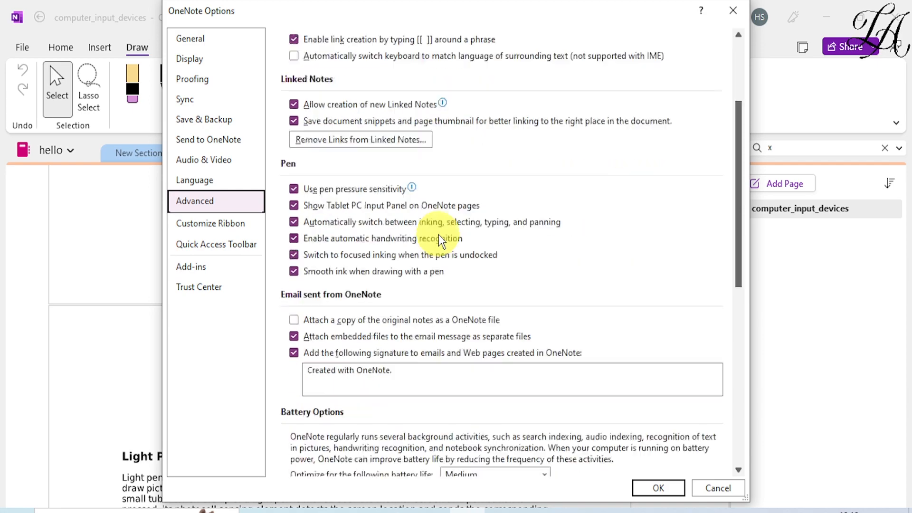
scroll(440, 238, "down", 5)
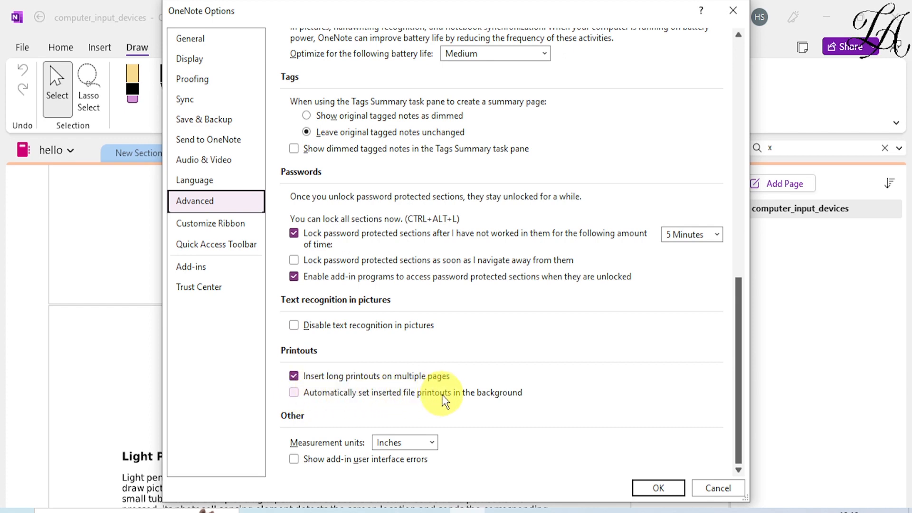
left_click(294, 393)
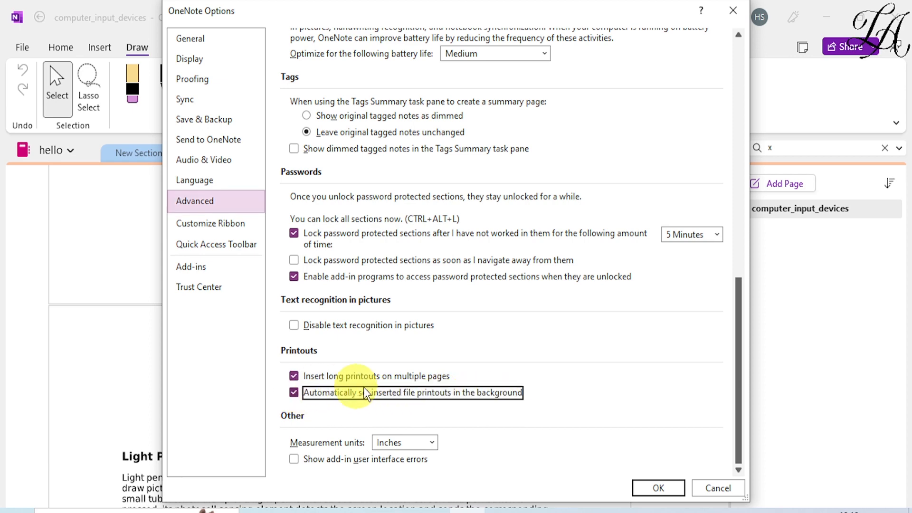
left_click(644, 489)
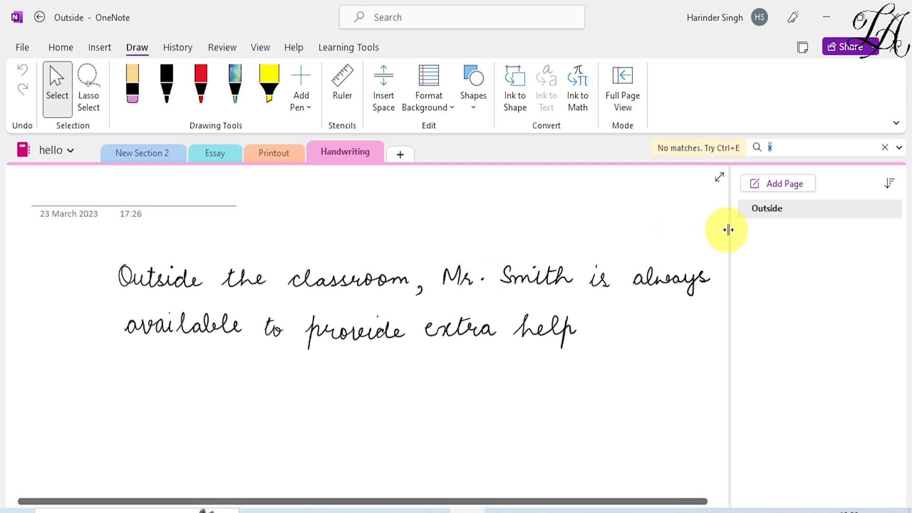
Step: Search the handwritten Outside page in the Handwriting section for "is"
left_click(787, 151)
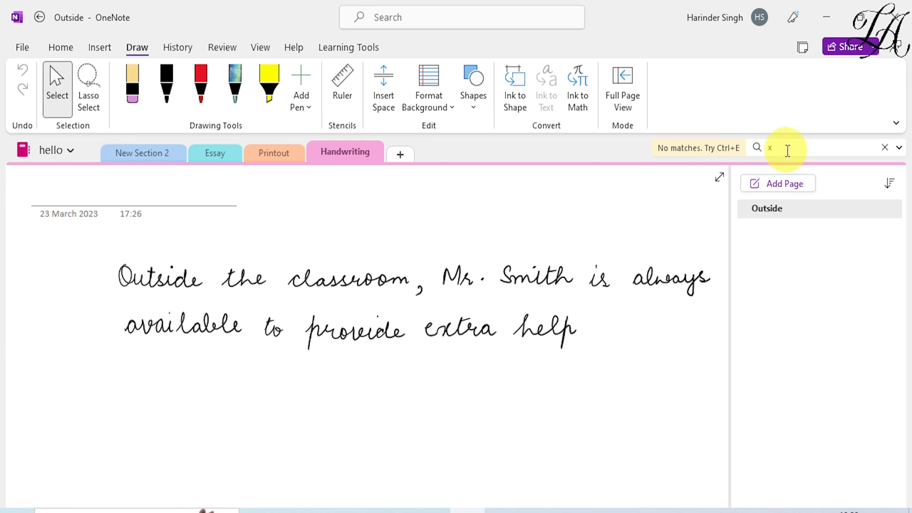
key("BackSpace")
type("is")
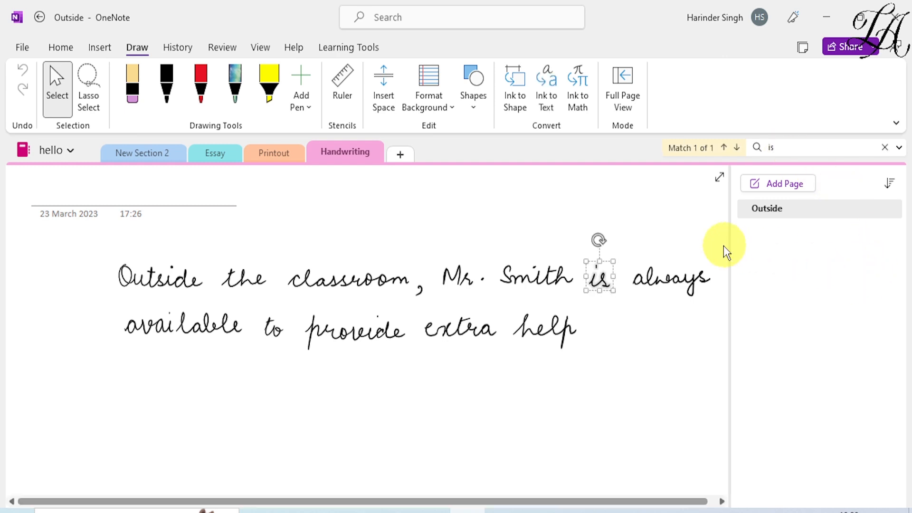
left_click(699, 212)
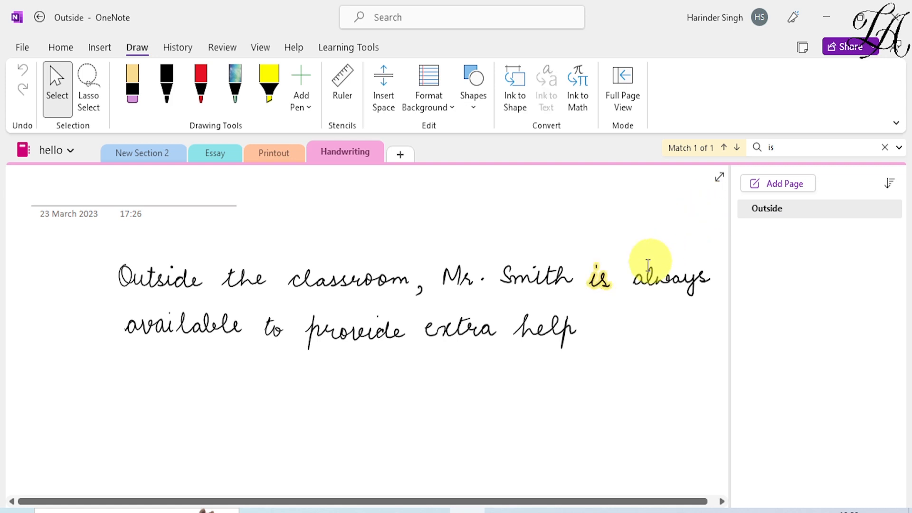
Step: Search the handwritten page for "always" and clear the search
left_click(810, 150)
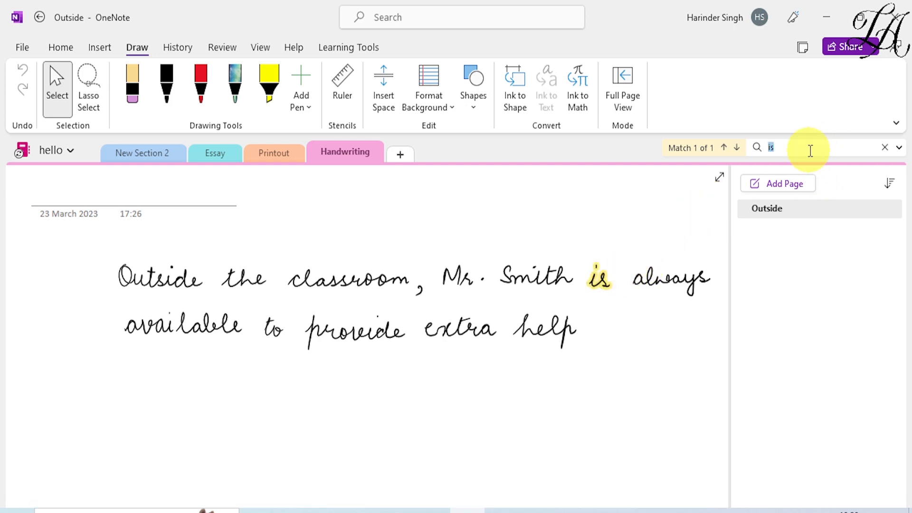
key("BackSpace")
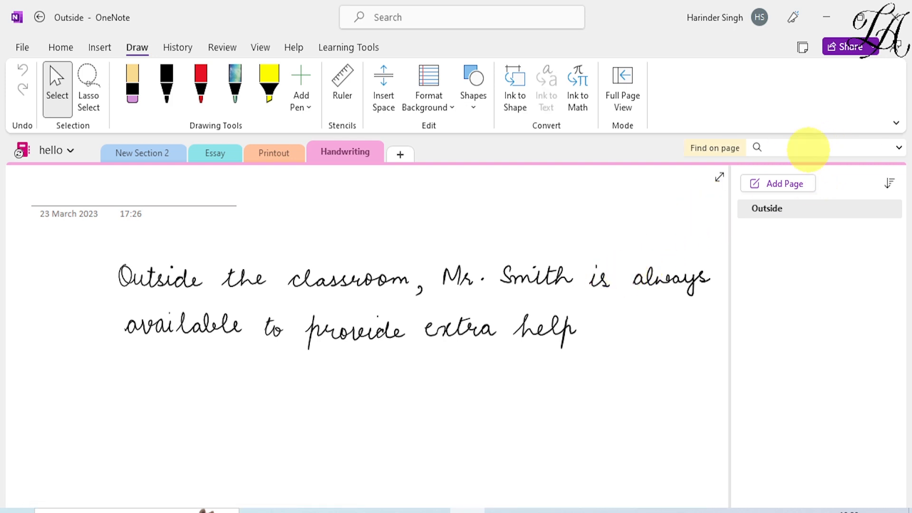
type("always")
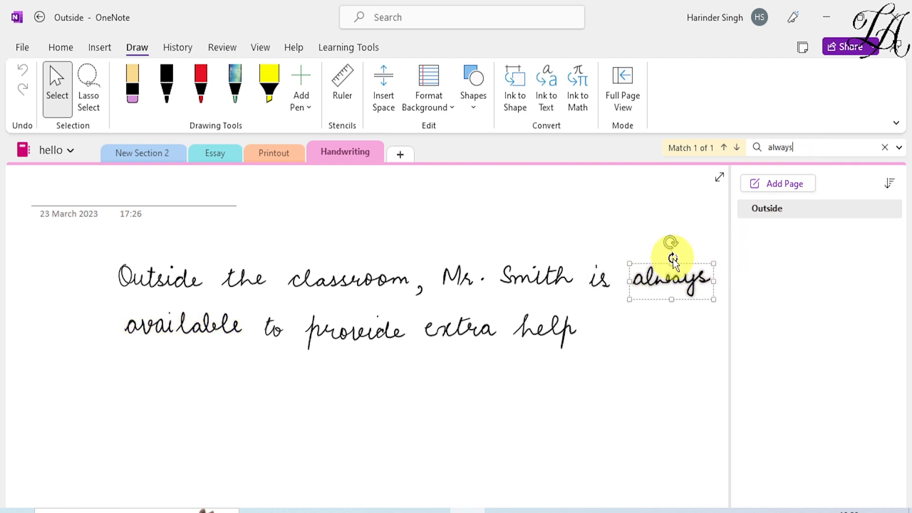
left_click(885, 147)
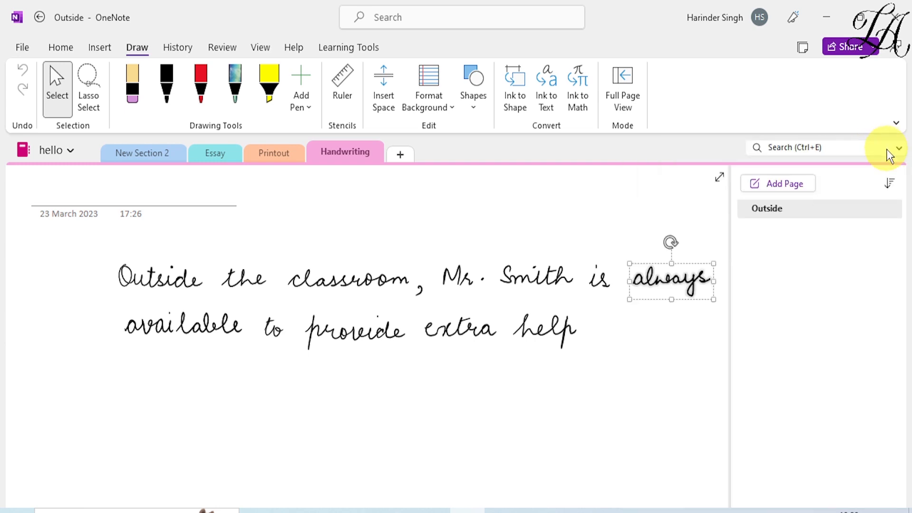
Step: Select the two full lines of handwritten ink on the page and set them to be treated as handwriting
left_click(616, 236)
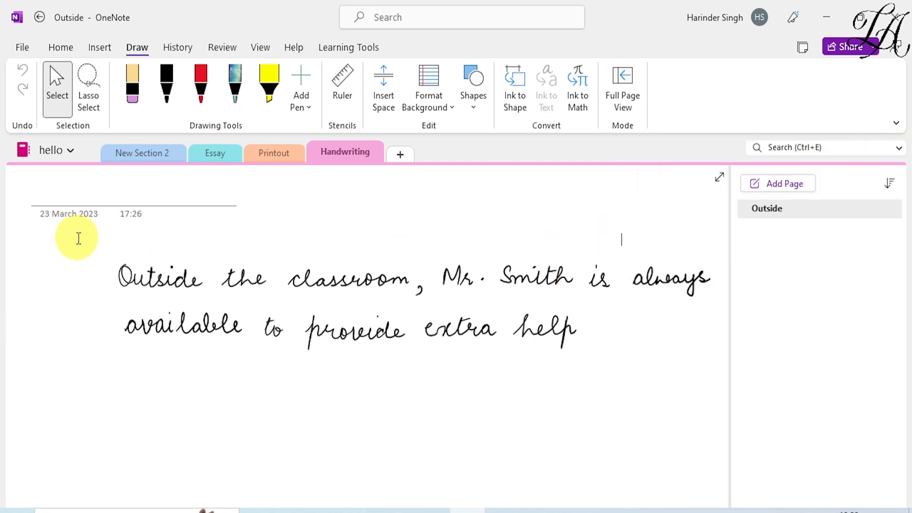
left_click_drag(78, 239, 724, 402)
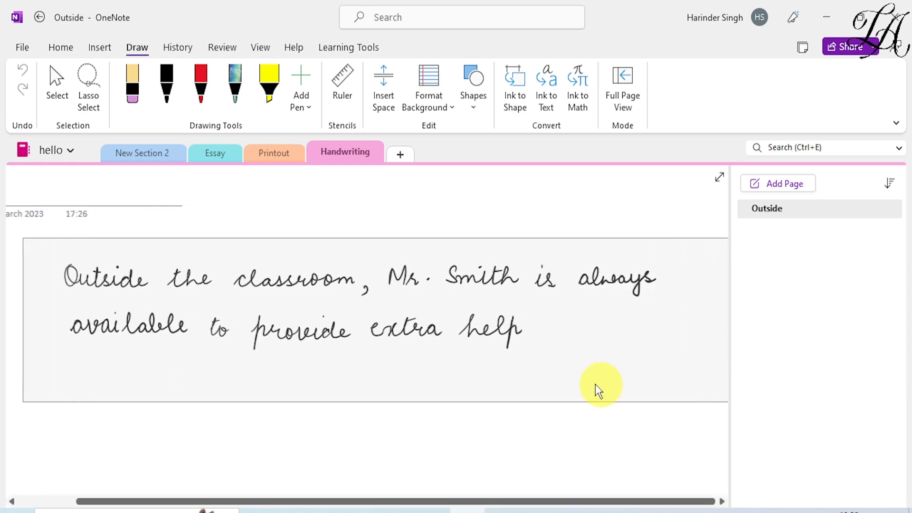
right_click(448, 324)
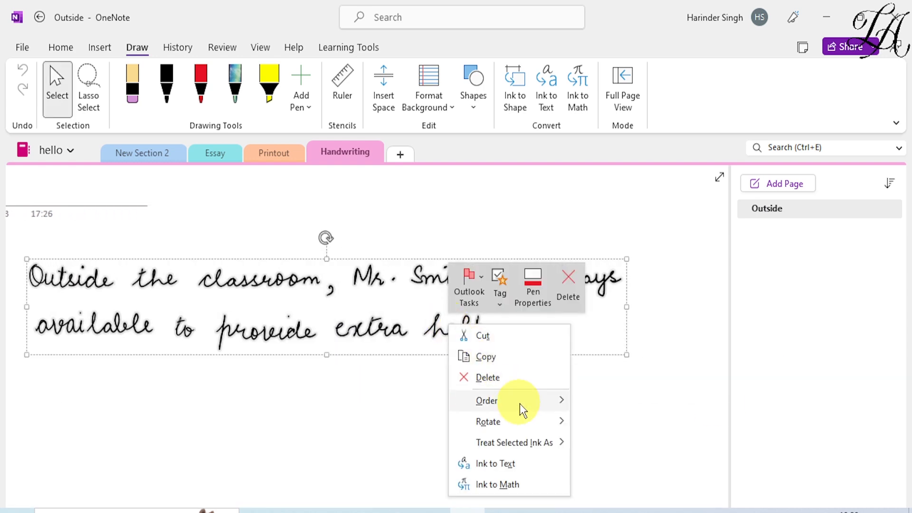
mouse_move(501, 446)
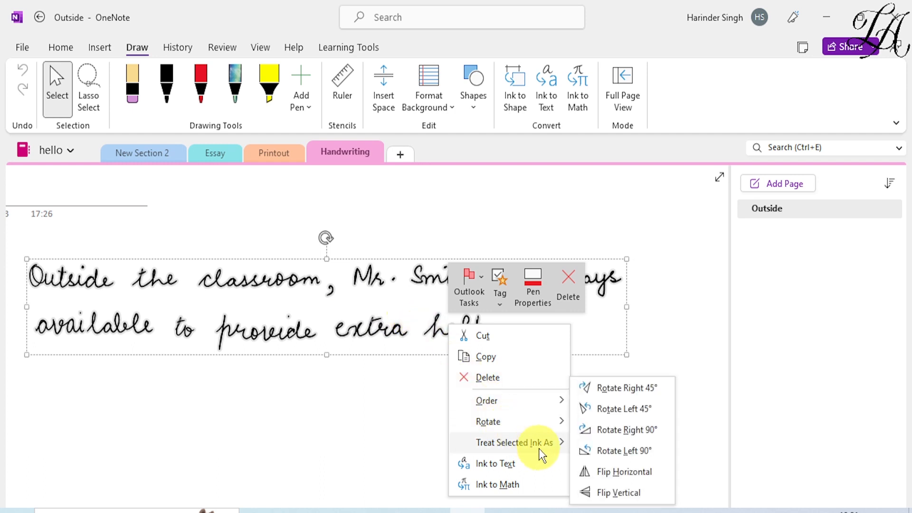
mouse_move(552, 441)
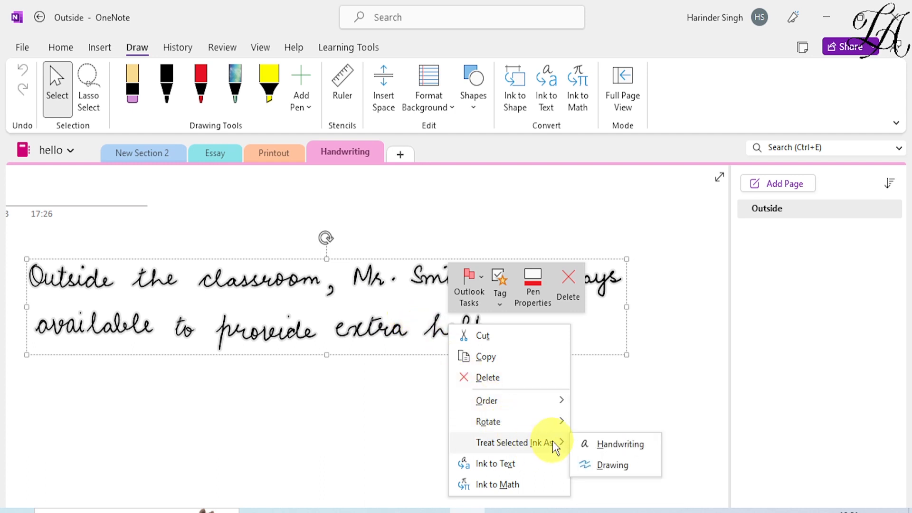
left_click(612, 444)
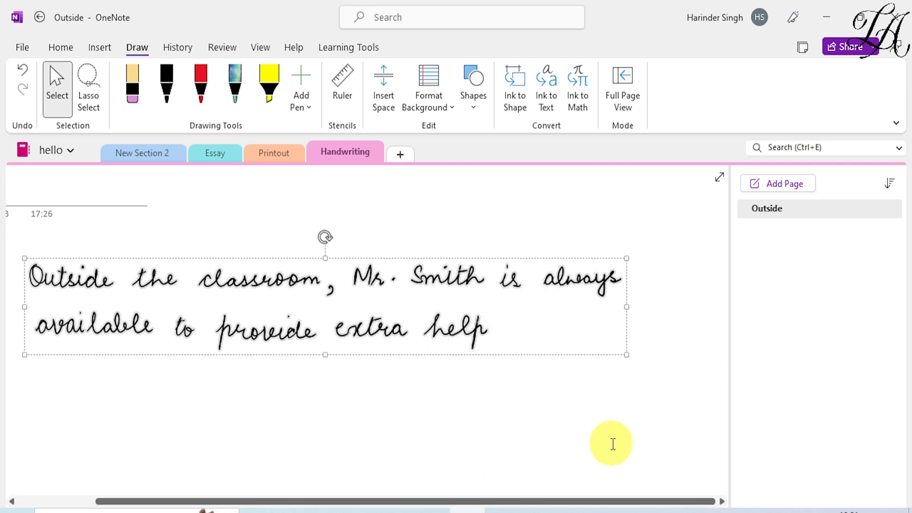
left_click(510, 400)
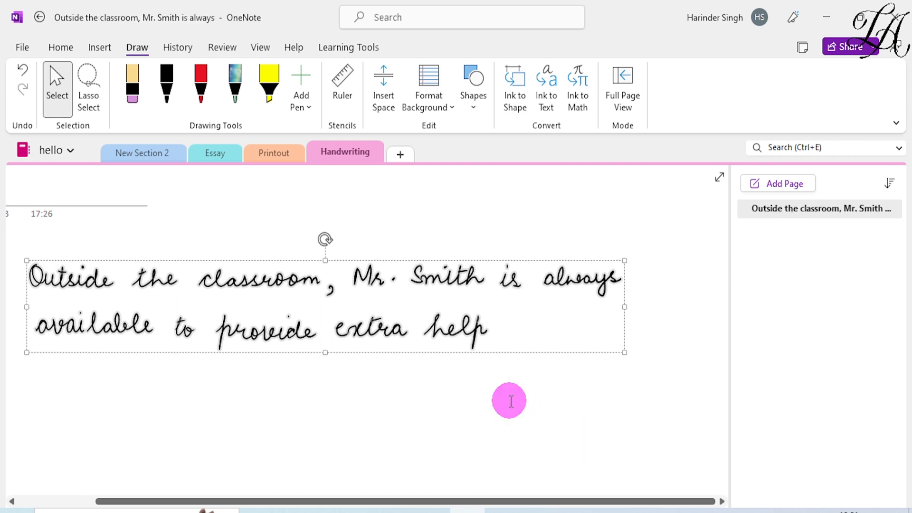
Step: Search the notebooks for "is" and find the word on the current handwritten page
left_click(813, 147)
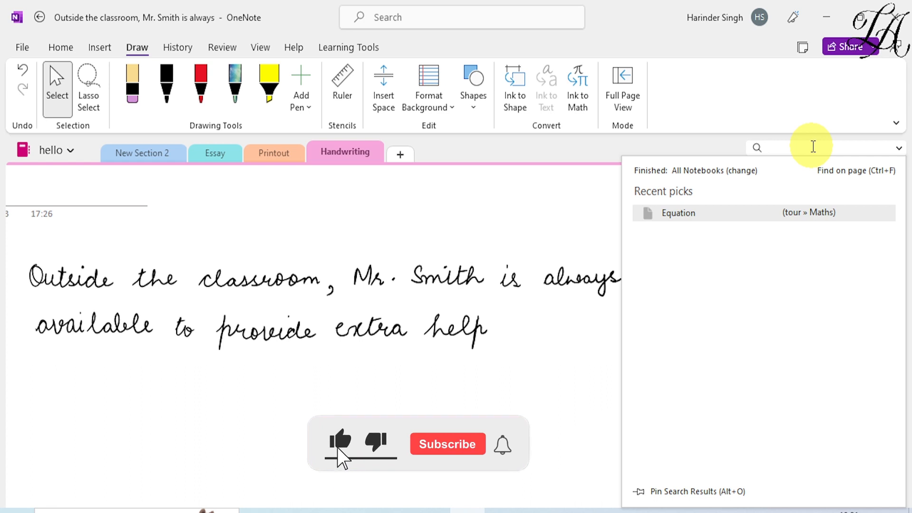
type("is")
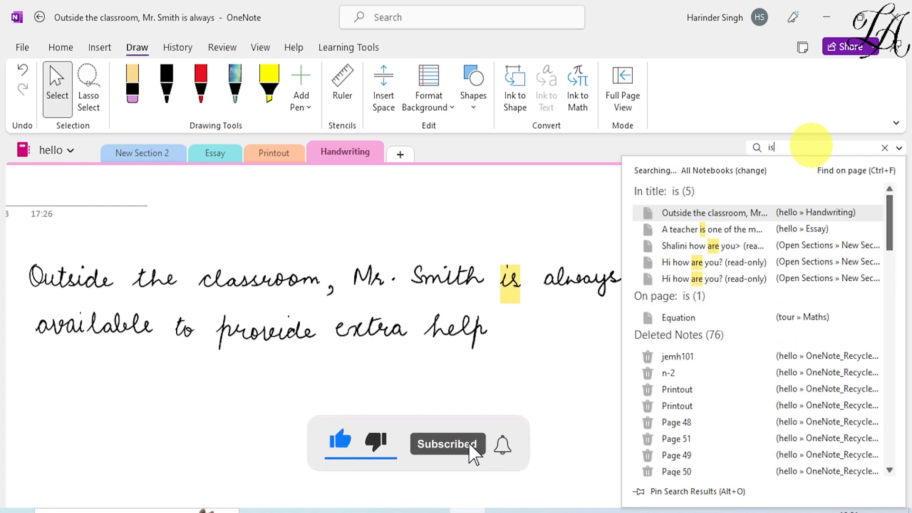
key("Return")
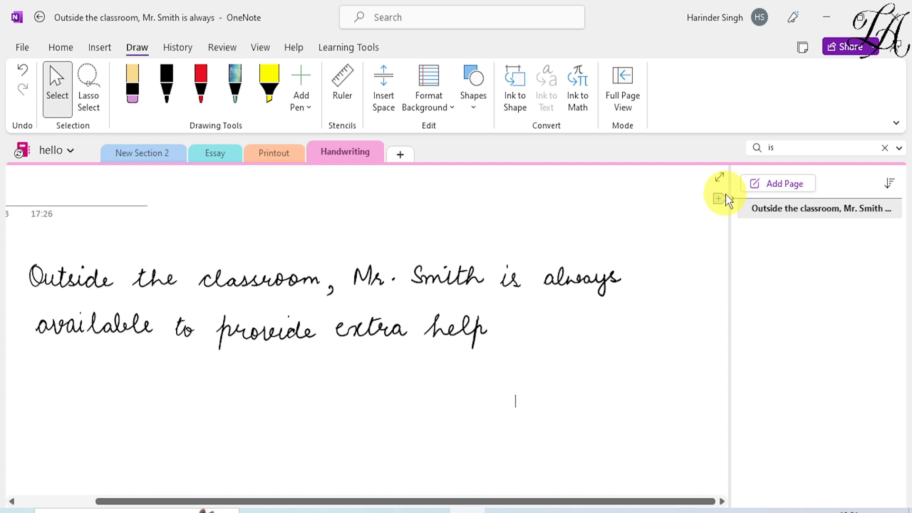
key("ctrl+f")
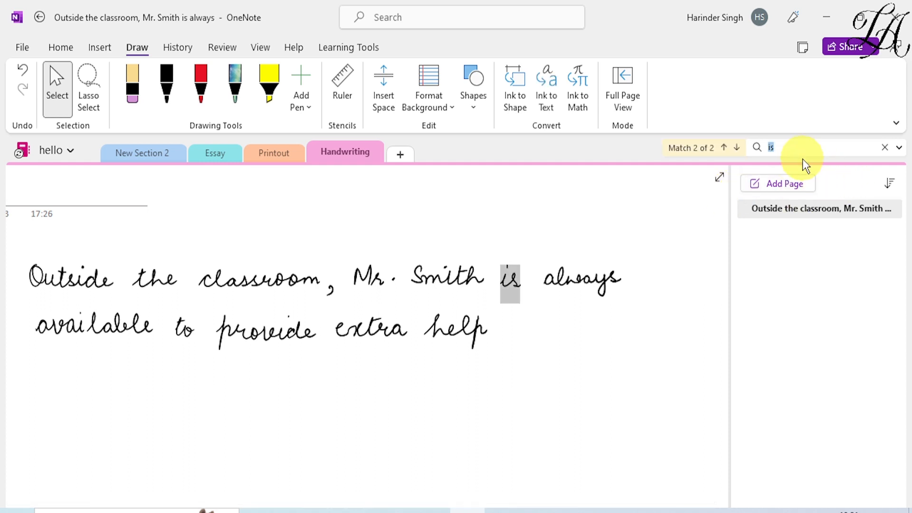
left_click(591, 243)
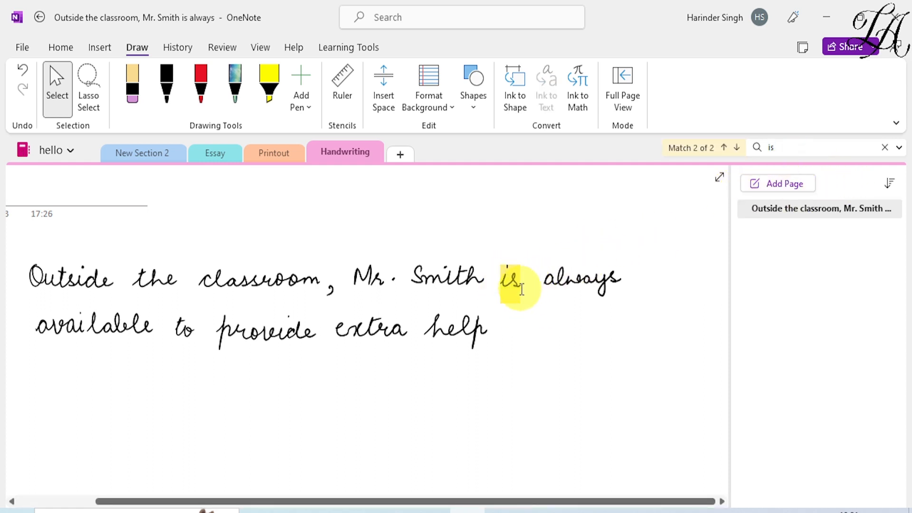
Step: Replace the on-page search term with "extra" and find it in the handwriting
left_click_drag(794, 149, 756, 152)
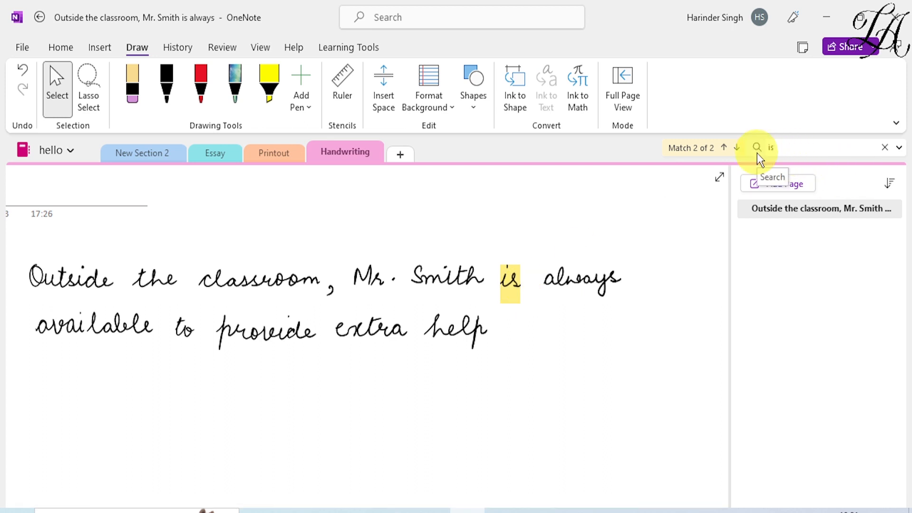
key("Delete")
key("Delete")
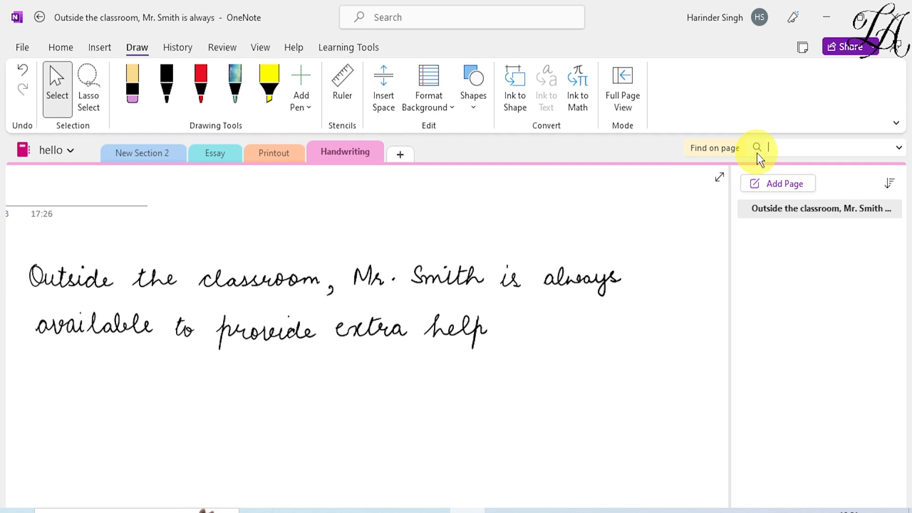
type("extra")
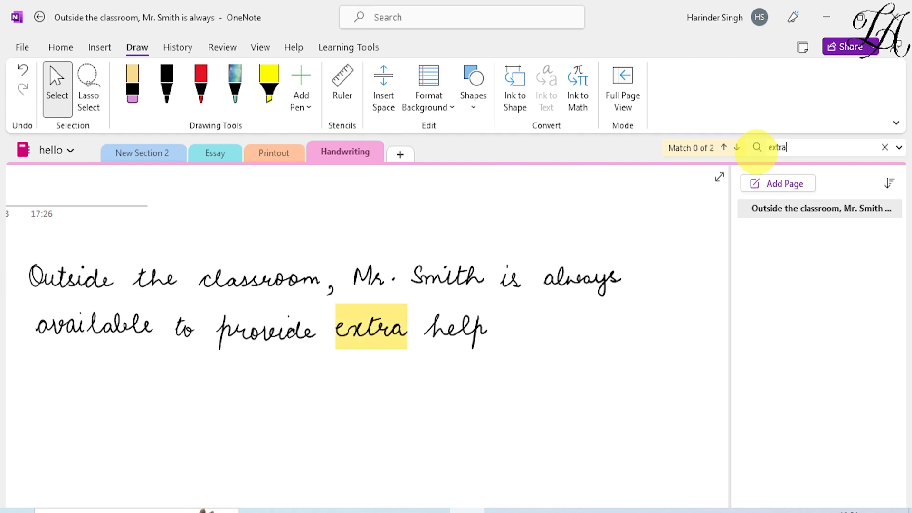
key("Return")
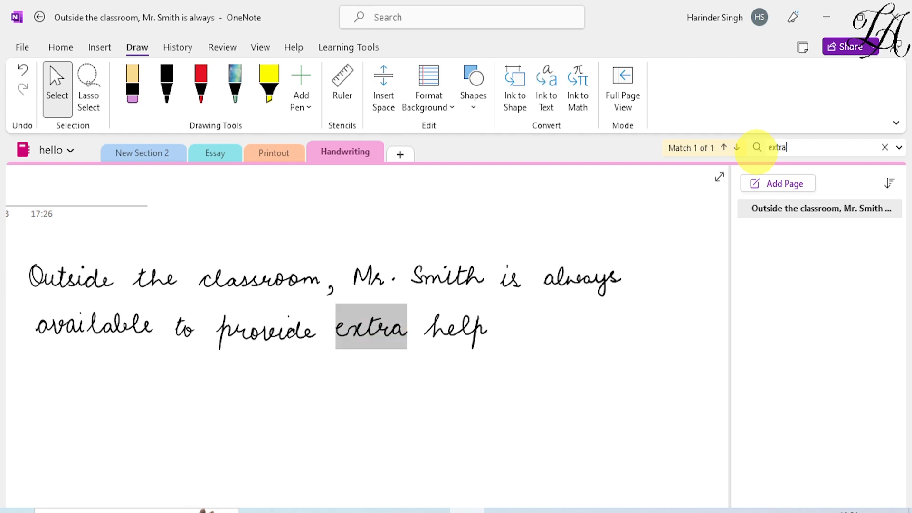
left_click(423, 342)
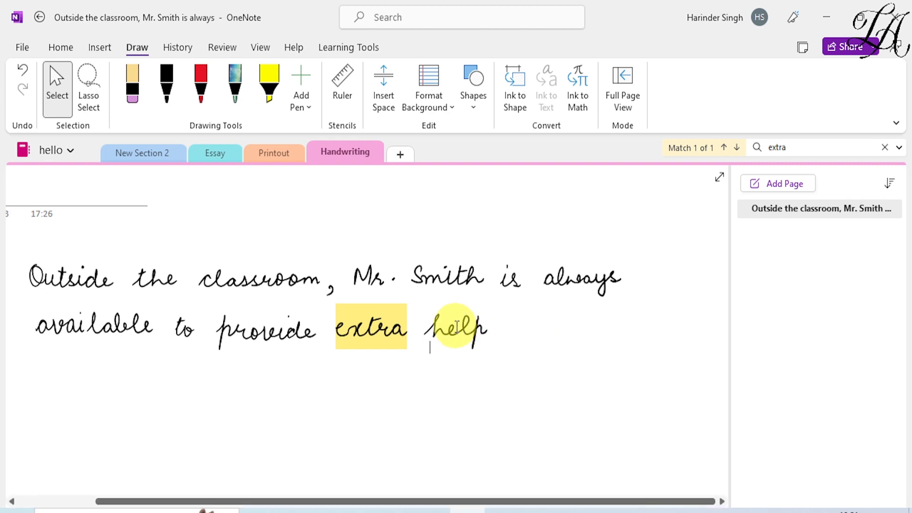
Step: Set the ink block covering "extra help" and the words above it to be treated as drawing, and recheck the "extra" search
left_click(342, 273)
mouse_move(341, 274)
left_mouse_down()
mouse_move(540, 353)
mouse_move(532, 352)
left_mouse_up()
right_click(488, 327)
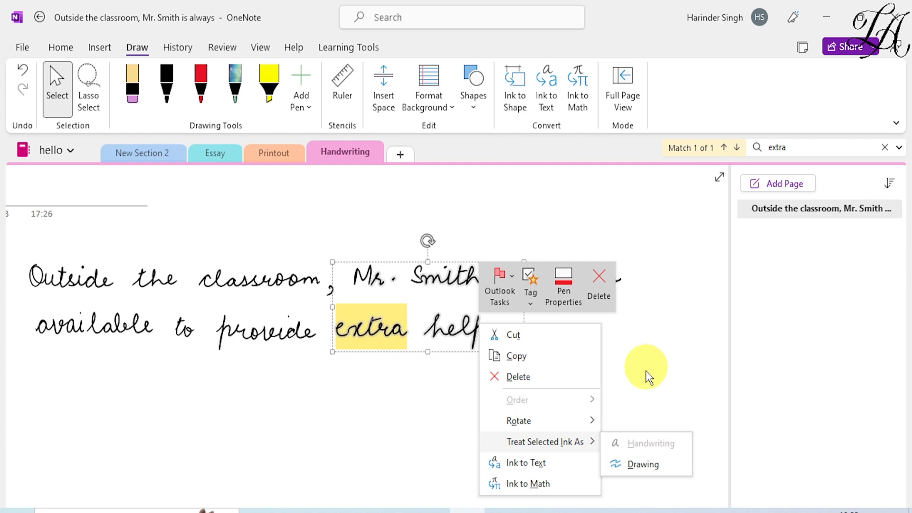
left_click(638, 465)
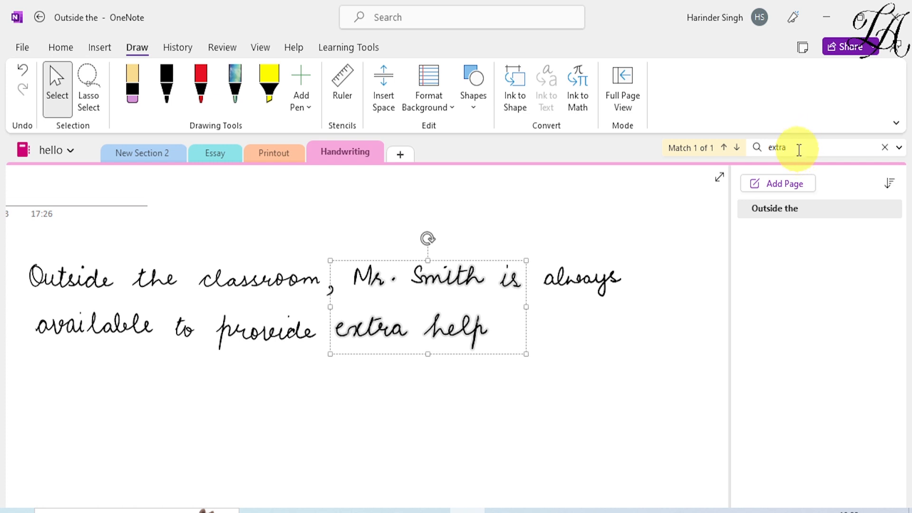
left_click(824, 153)
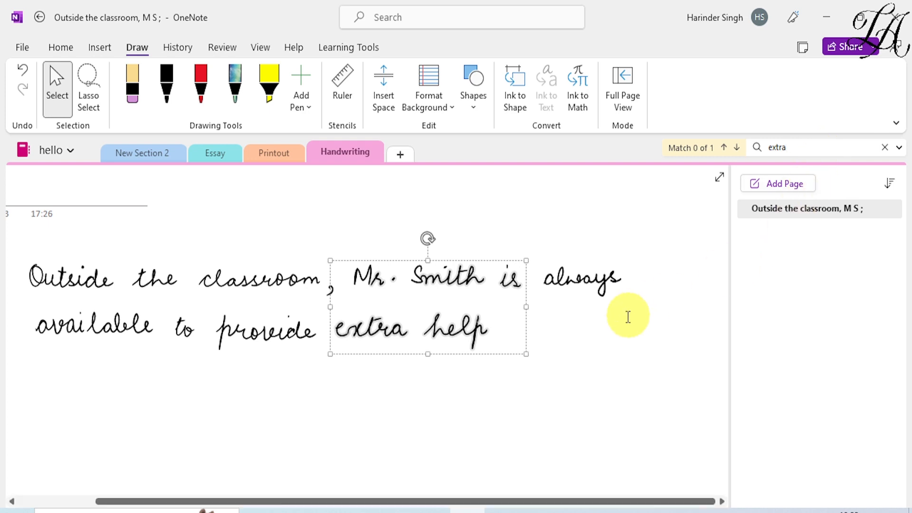
left_click(554, 332)
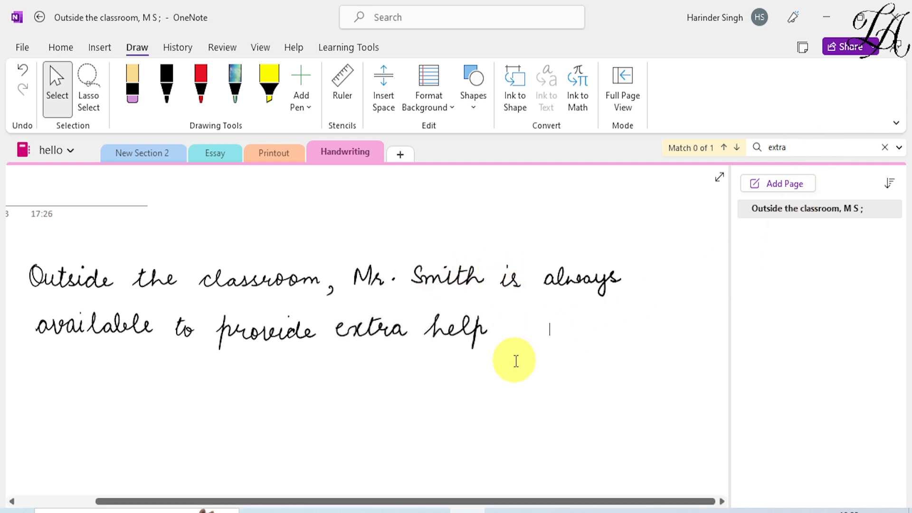